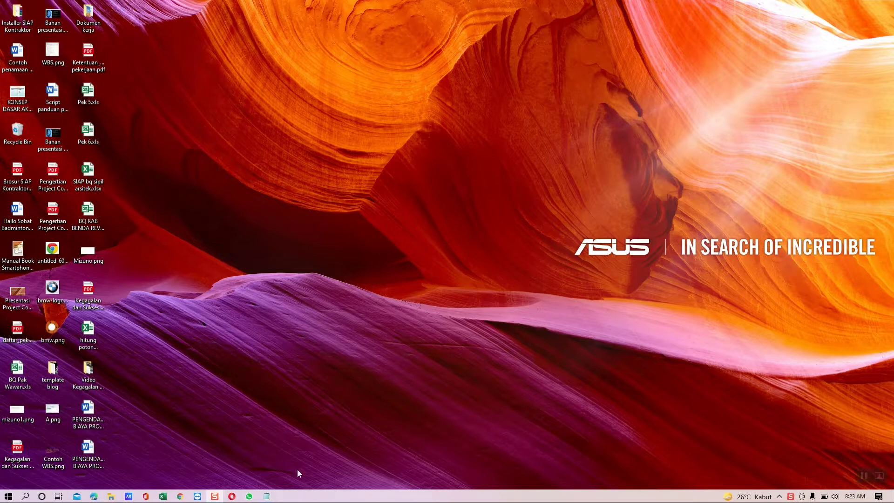
Bring the Notepad SIAP installation notes to the front and maximize them.
click(267, 496)
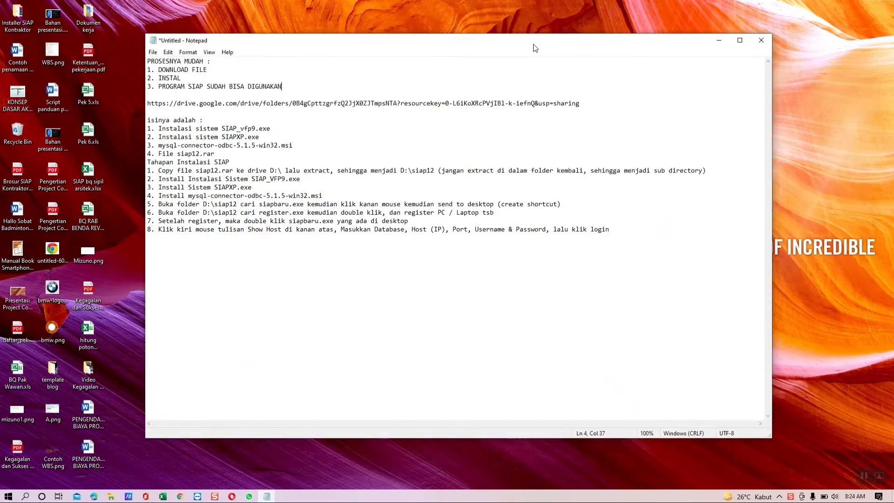
drag(536, 66, 294, 2)
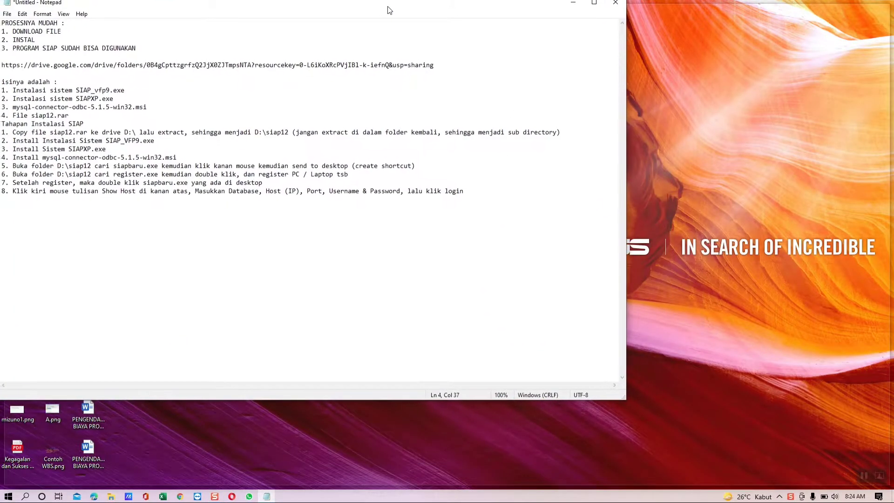
double_click(390, 10)
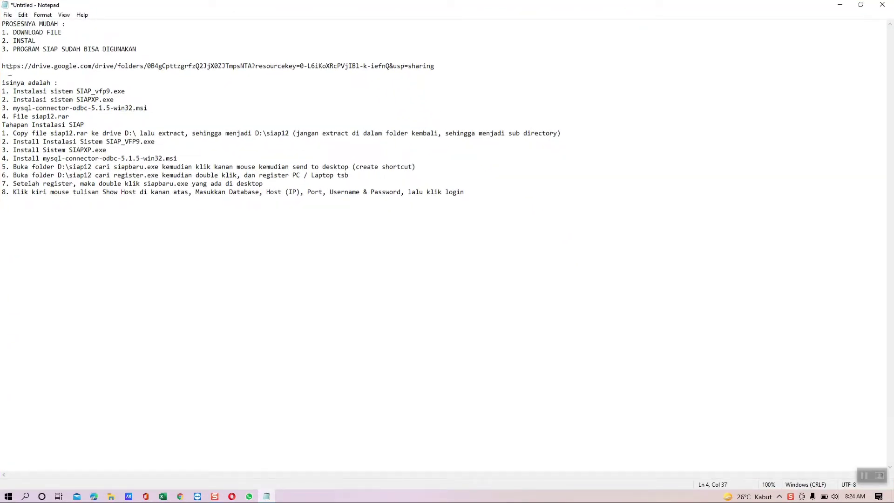
Select the Google Drive folder link, then the three installer file names, clearing each selection.
drag(2, 66, 438, 65)
click(275, 28)
drag(12, 92, 140, 111)
click(58, 47)
Restore the notes to a top-left window, select the whole Google Drive link line, and launch Chrome.
click(860, 5)
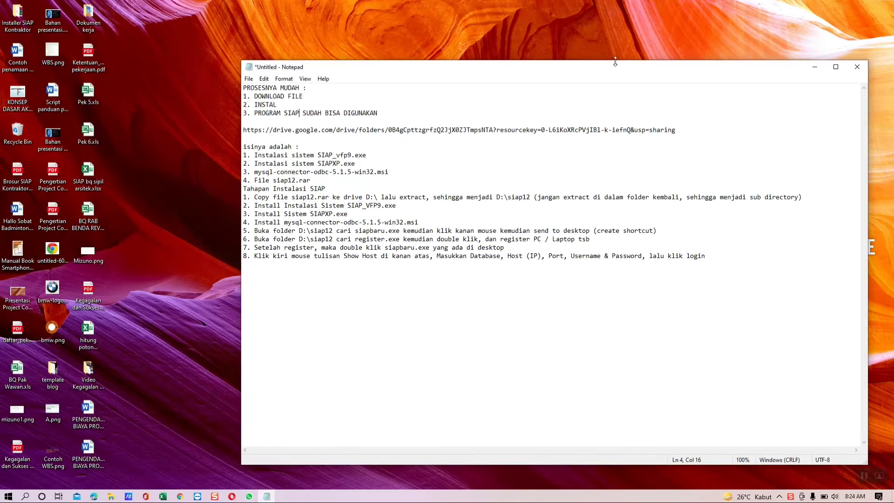
drag(483, 32, 372, 12)
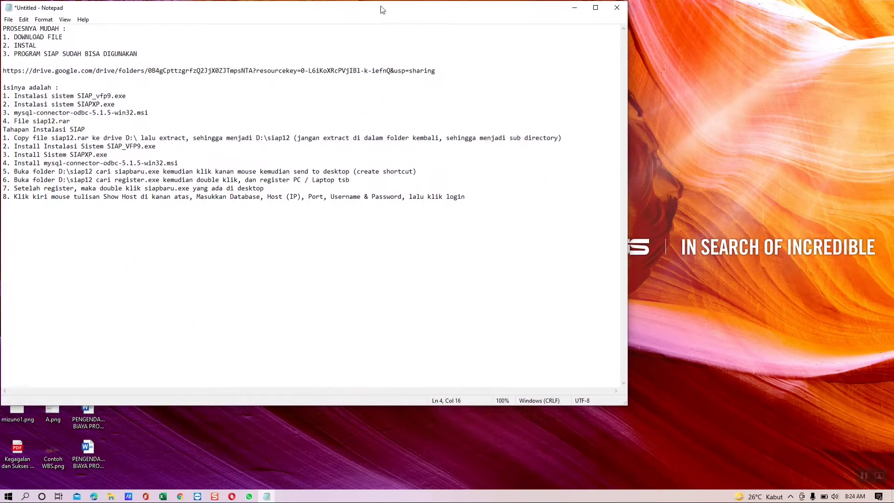
drag(3, 71, 300, 78)
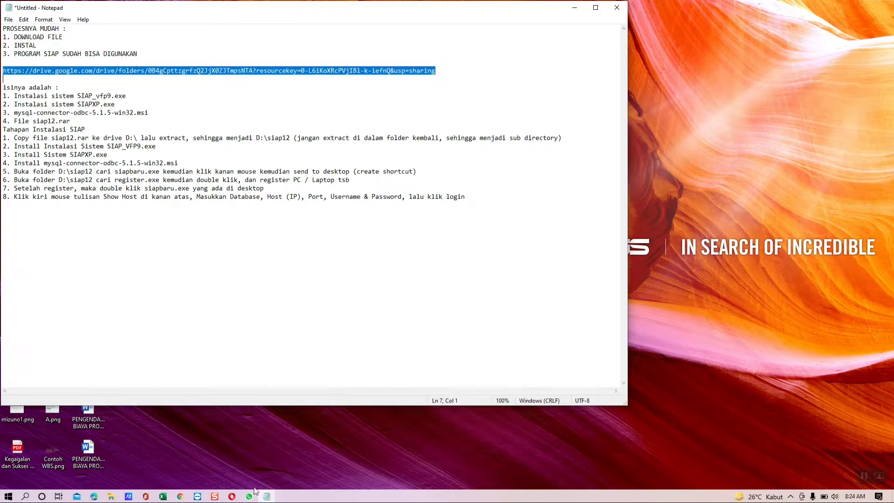
click(180, 497)
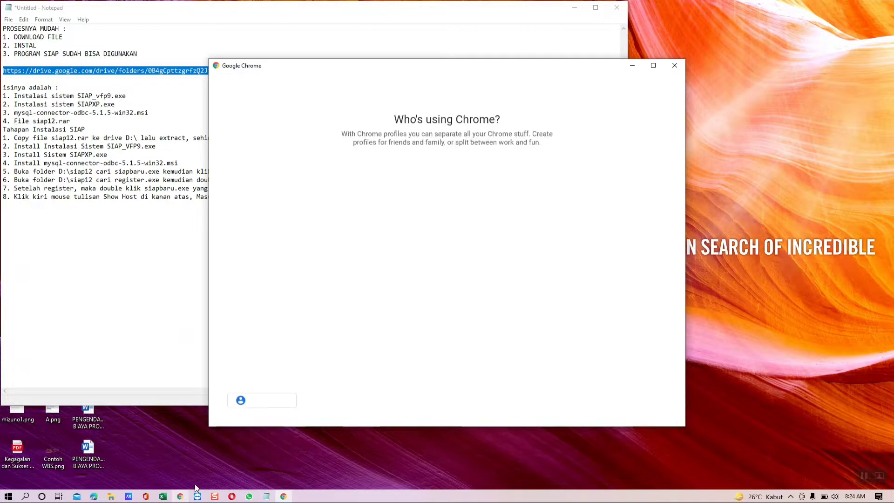
Pick the Chrome profile and paste the Google Drive link to open the shared folder.
click(321, 261)
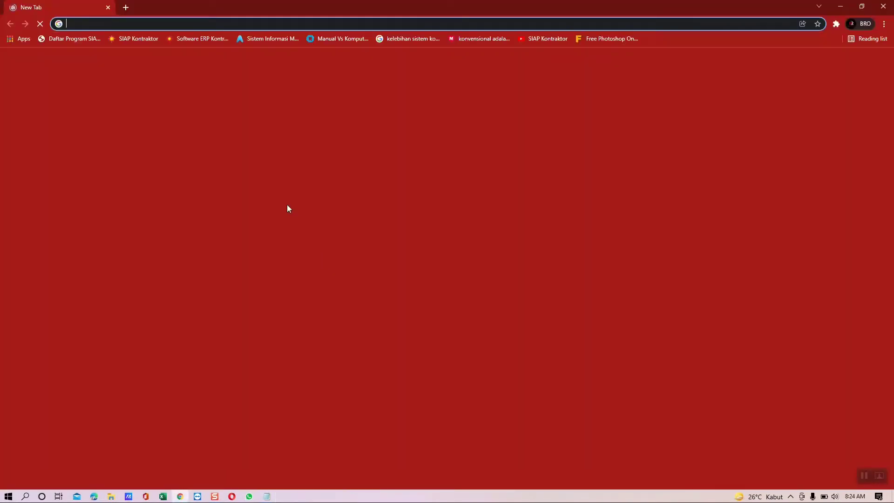
click(362, 195)
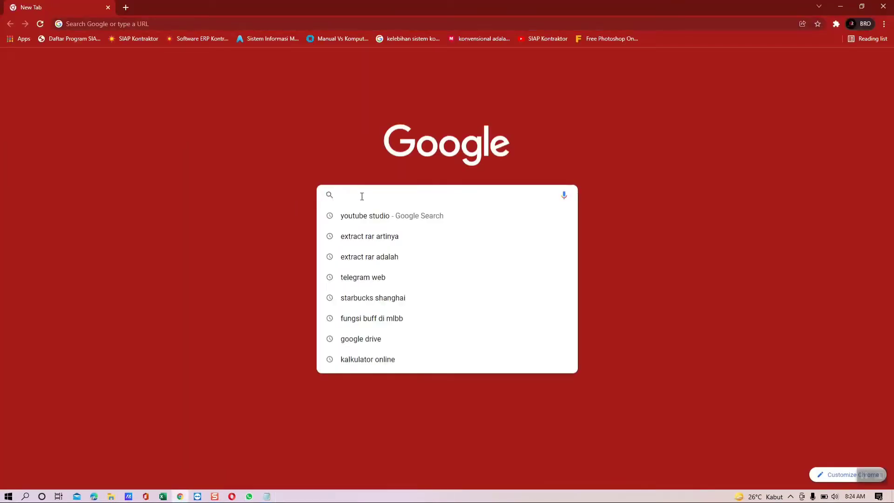
key(ctrl+v)
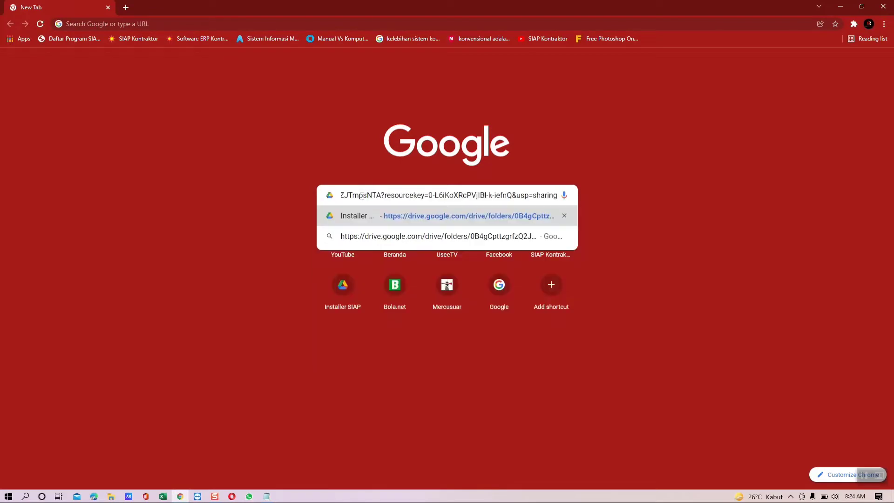
key(Return)
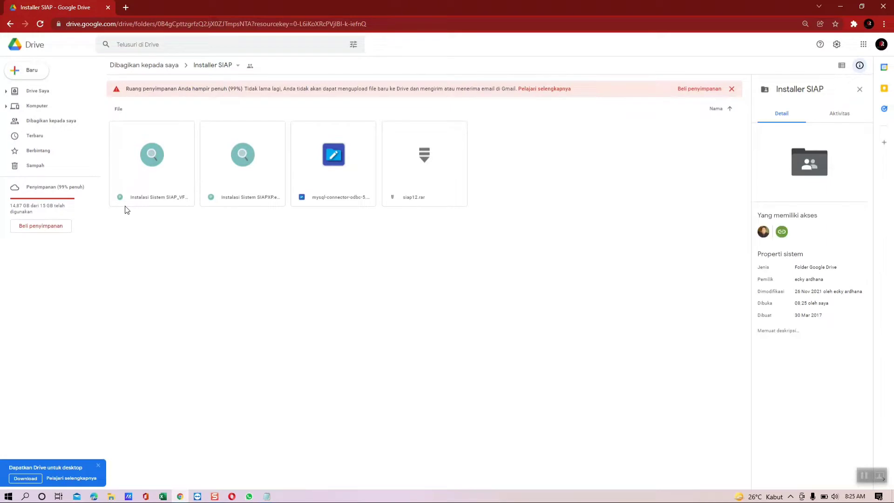
Select the four installer files and review the actions for siap12.rar and the mysql-connector file.
drag(564, 205, 150, 175)
drag(502, 256, 104, 108)
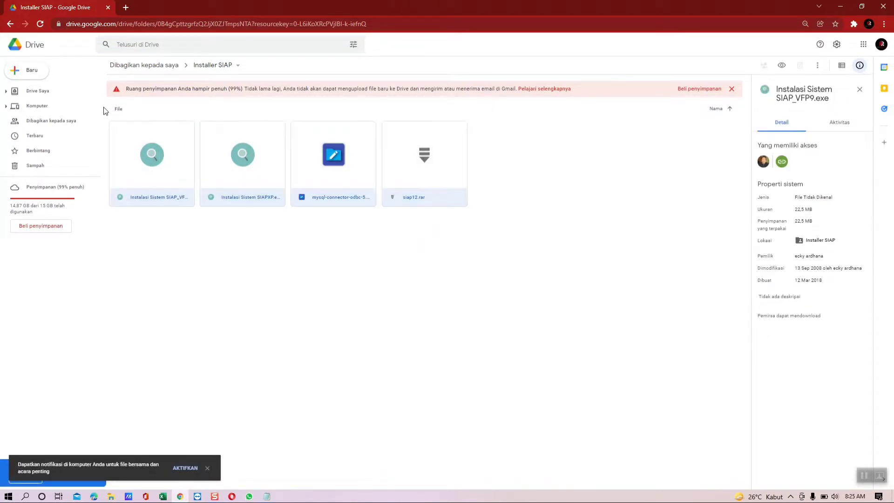
right_click(429, 173)
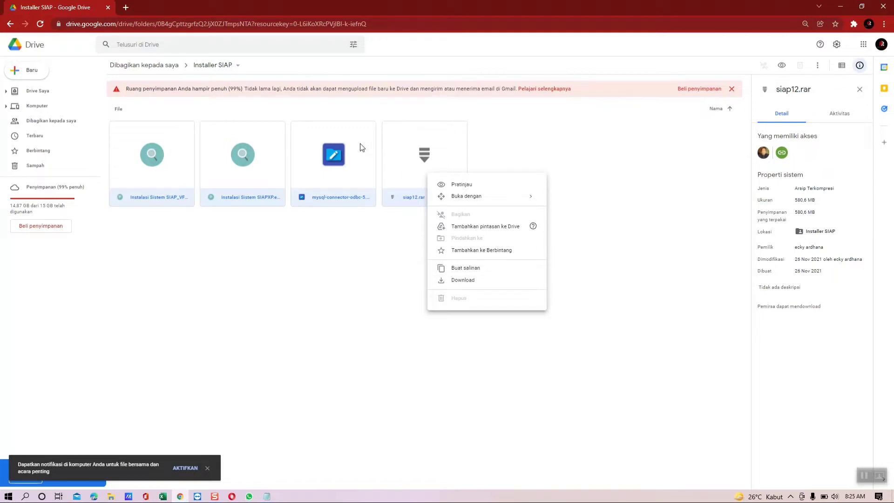
right_click(311, 161)
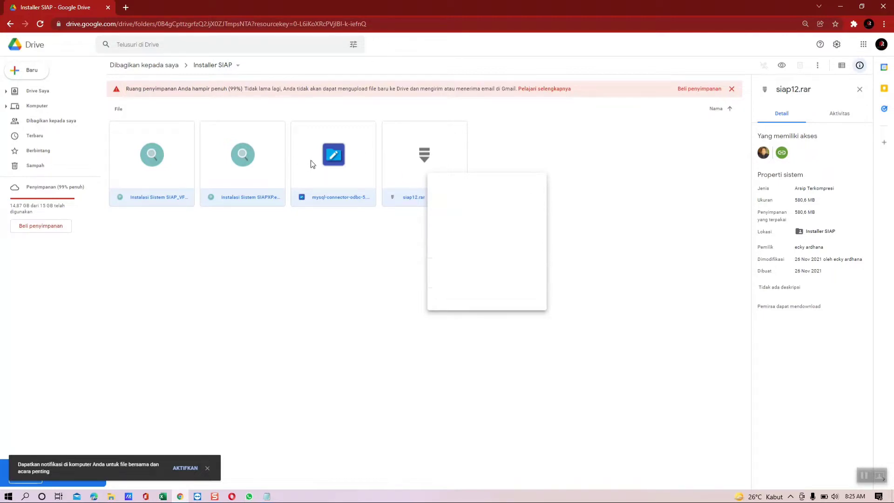
click(254, 168)
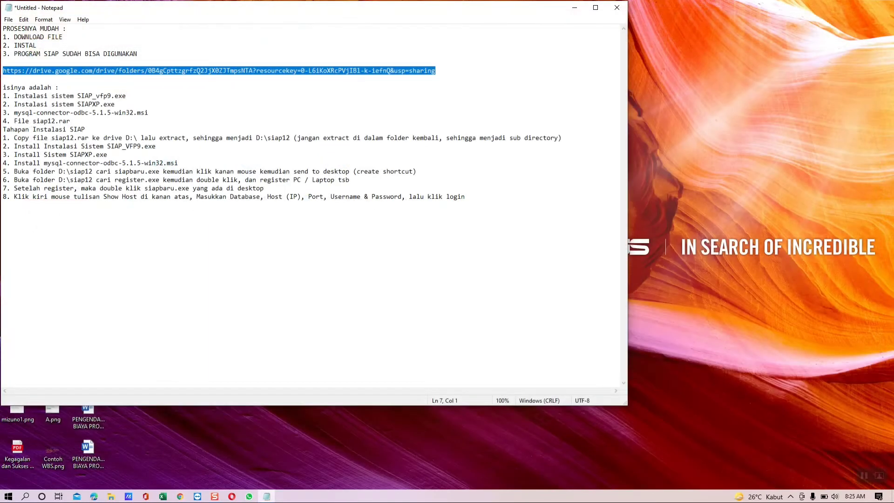
Open the Installer SIAP Kontraktor desktop folder and select its four installer files.
drag(208, 12, 410, 42)
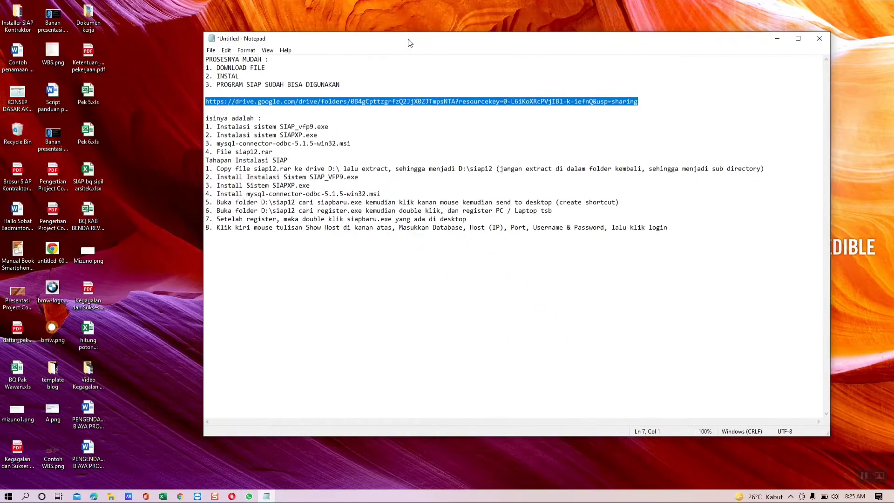
click(24, 17)
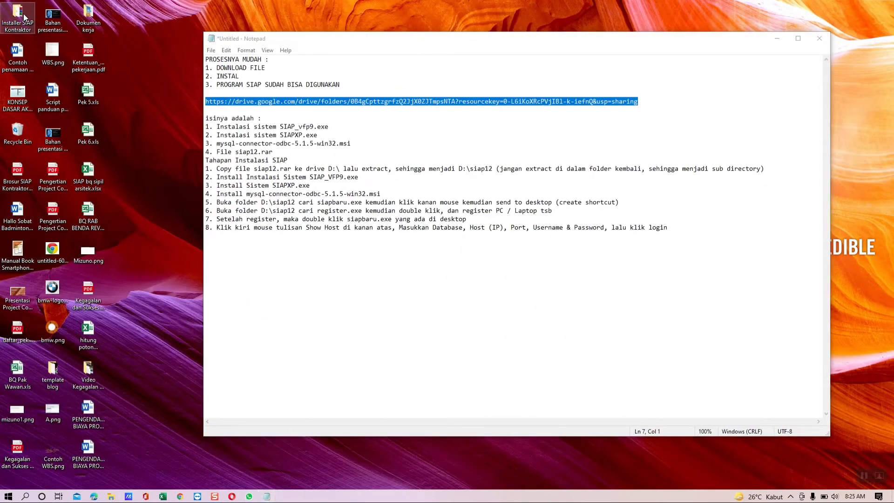
double_click(24, 17)
double_click(588, 174)
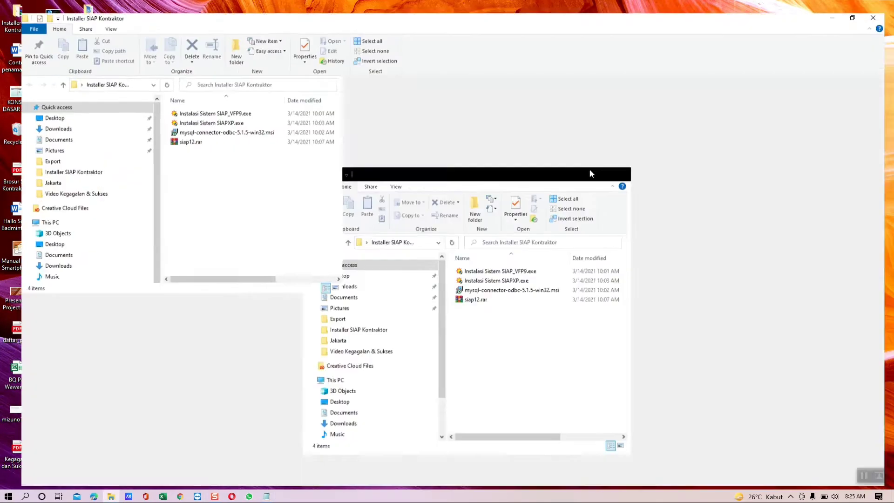
drag(160, 157, 166, 103)
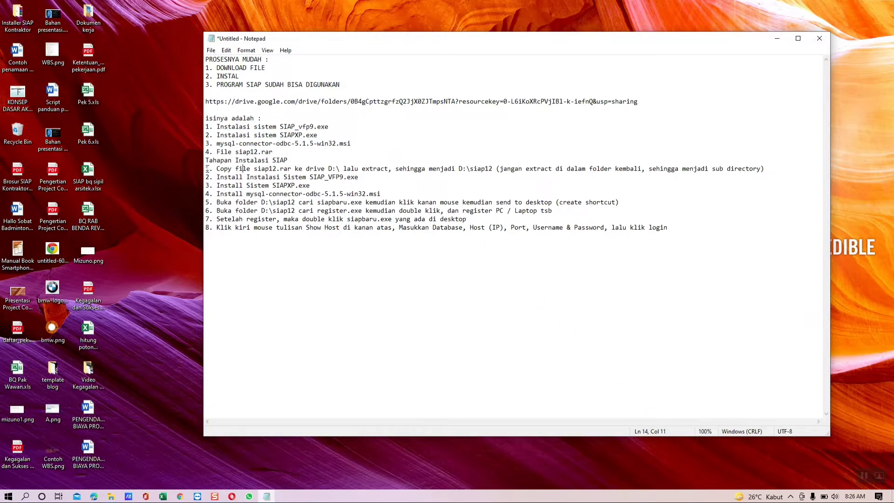
Highlight 'Copy file siap12.rar' in step 1 of the notes and dock Notepad on the right half.
mouse_move(207, 168)
mouse_down()
mouse_move(243, 170)
mouse_move(214, 170)
mouse_up()
drag(217, 171, 285, 171)
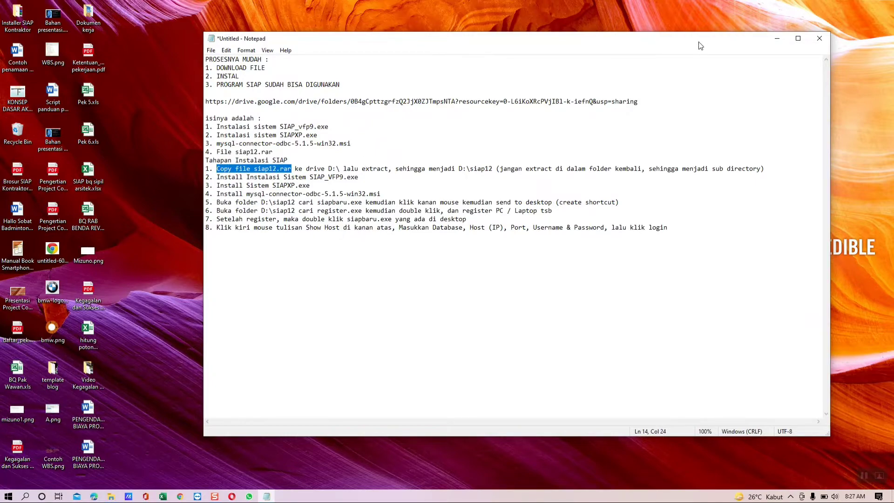
drag(699, 42, 891, 40)
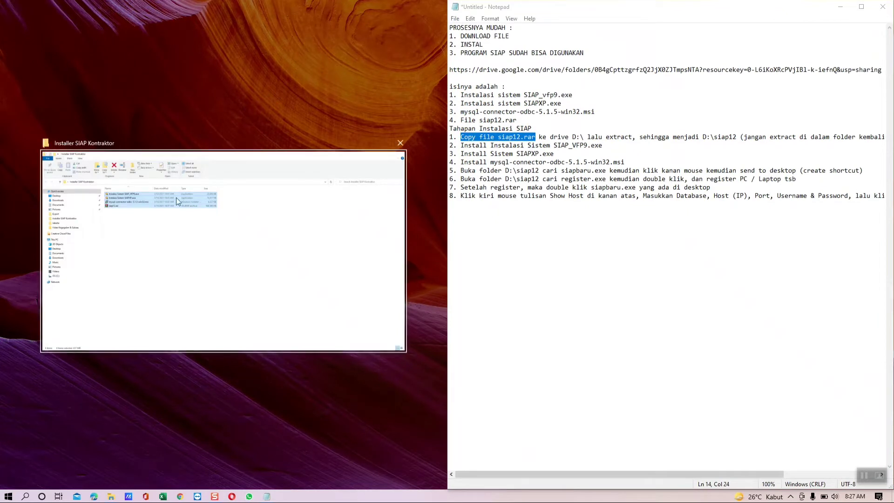
Copy siap12.rar into the root of drive OS (C:), granting administrator permission.
click(176, 198)
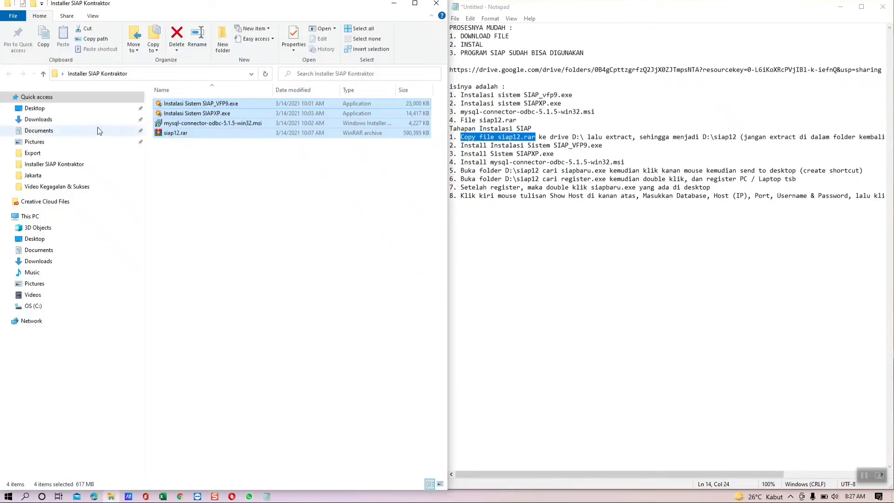
click(174, 135)
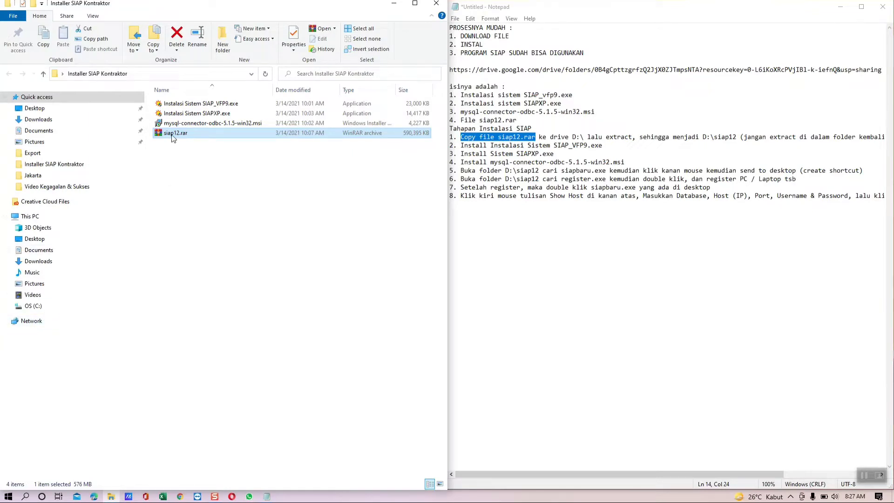
click(45, 303)
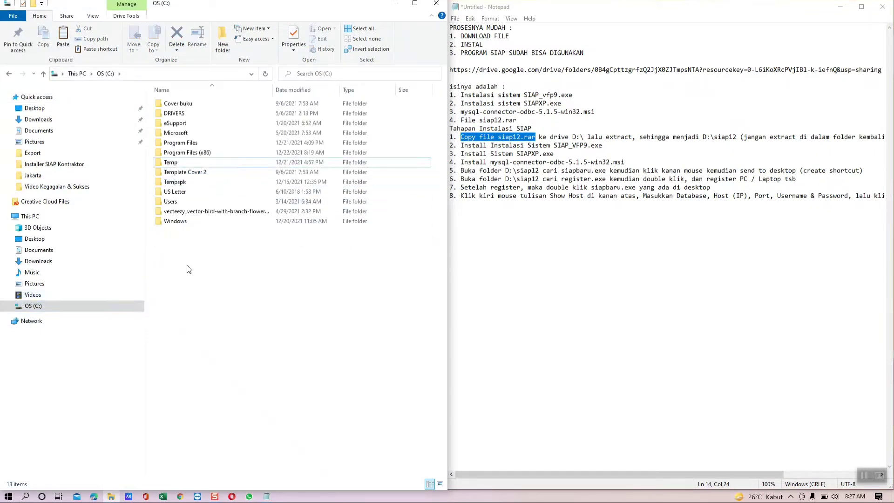
key(ctrl+v)
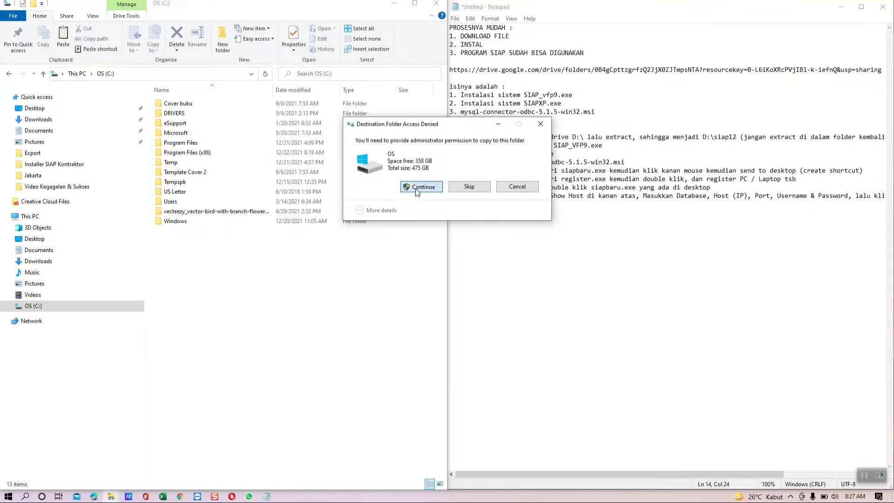
click(416, 189)
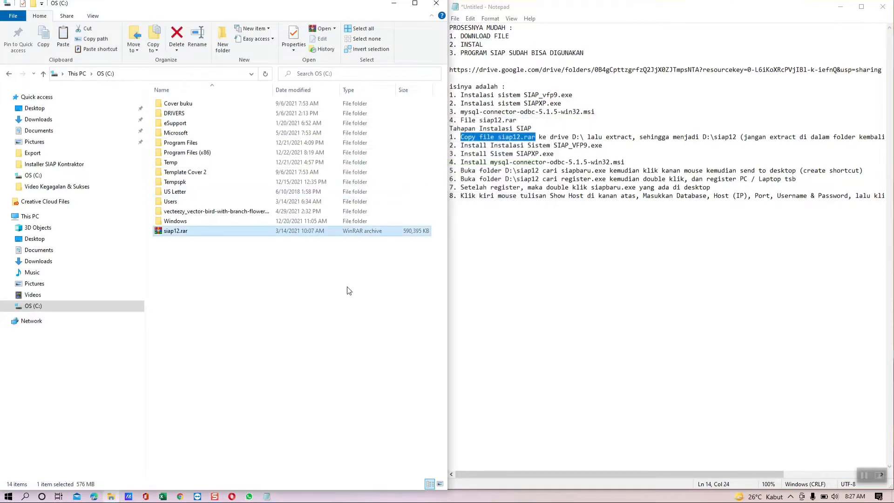
click(590, 137)
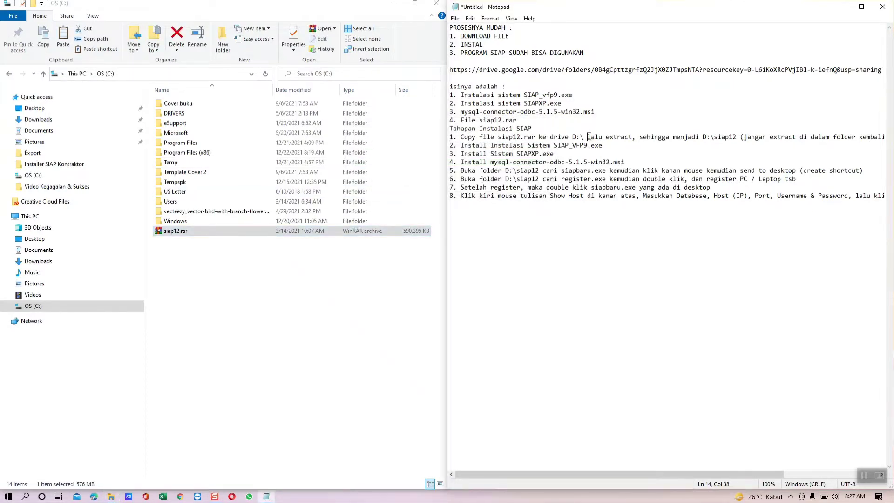
Highlight the 'lalu extract' instruction and the no-subfolder warning in step 1 of the notes.
drag(588, 137, 634, 137)
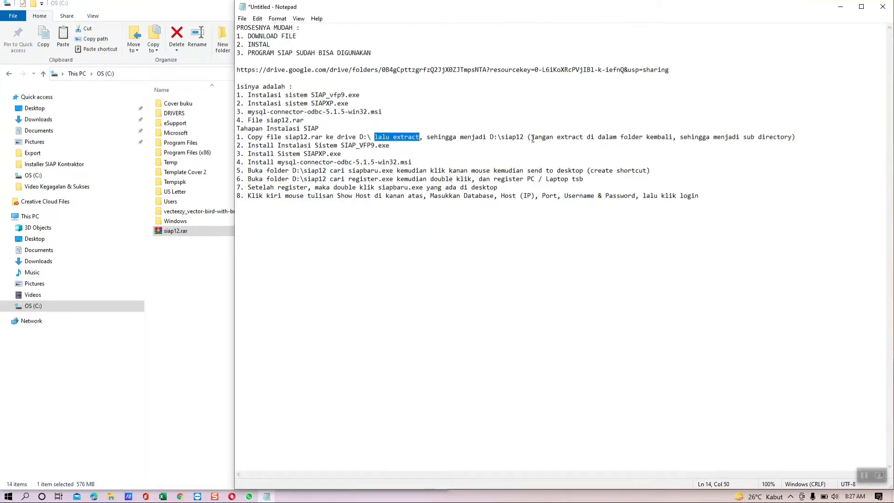
drag(532, 137, 675, 135)
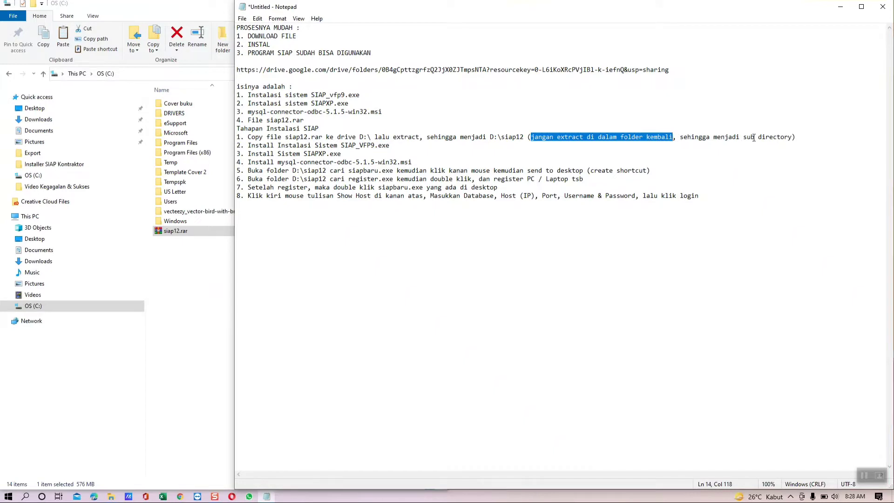
click(184, 232)
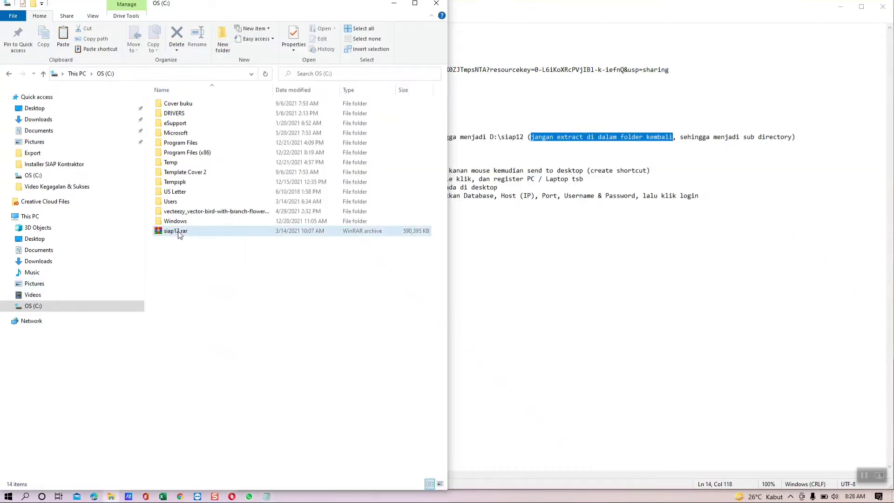
ctrl+click(185, 232)
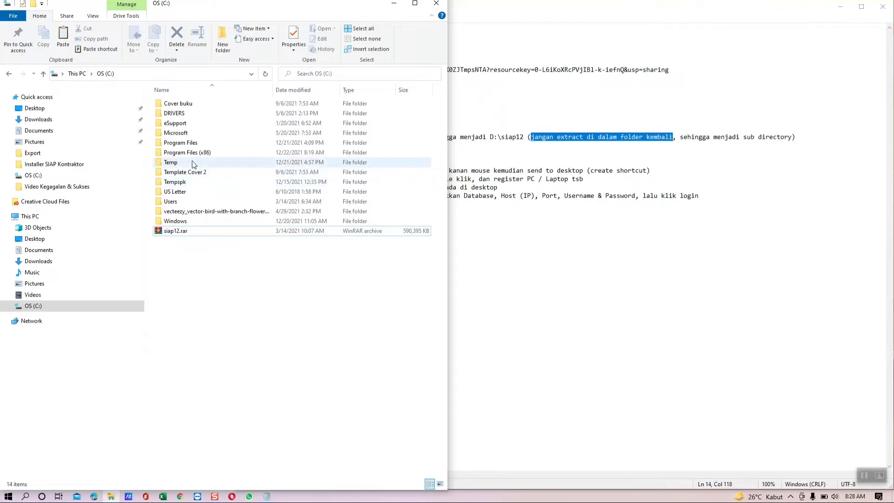
Open the Microsoft folder, go back up to the root of C:, and select siap12.rar.
click(184, 134)
double_click(184, 133)
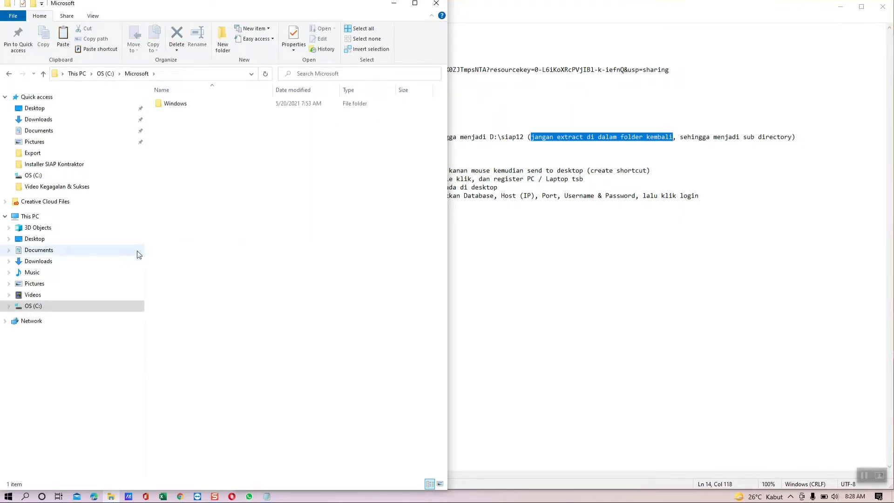
click(43, 75)
click(215, 256)
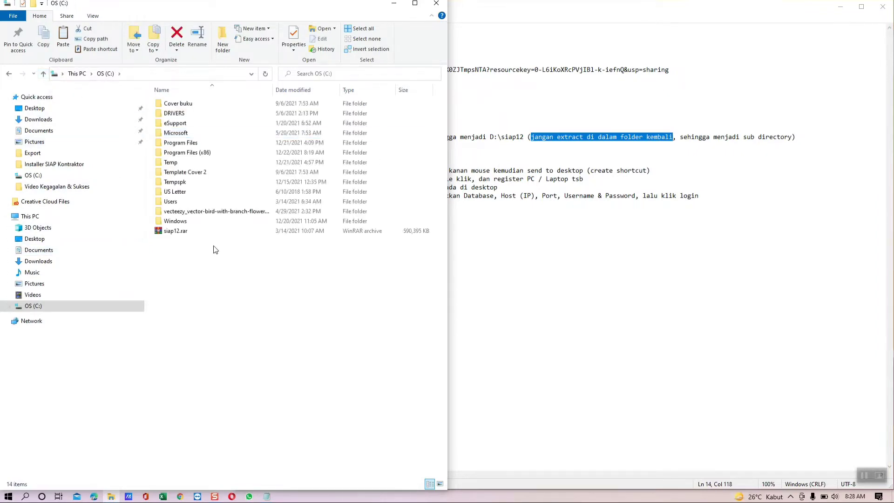
click(205, 231)
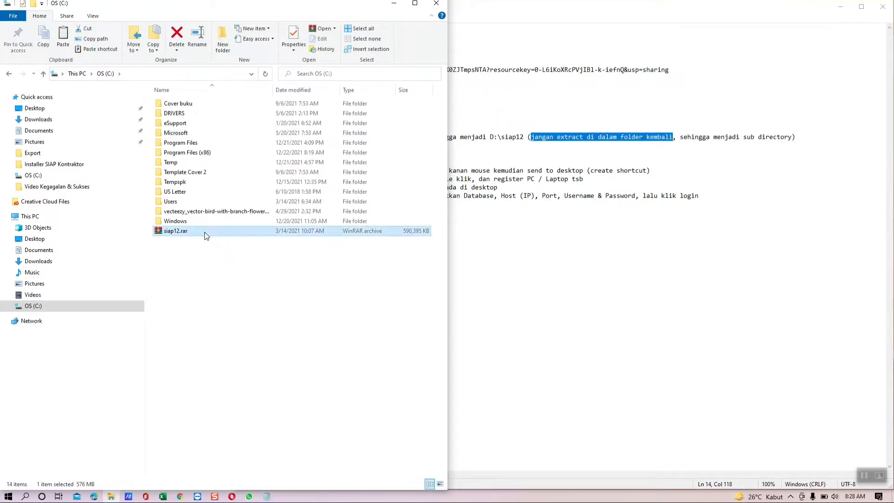
Extract siap12.rar here and browse the new siap12 folder's contents.
right_click(206, 232)
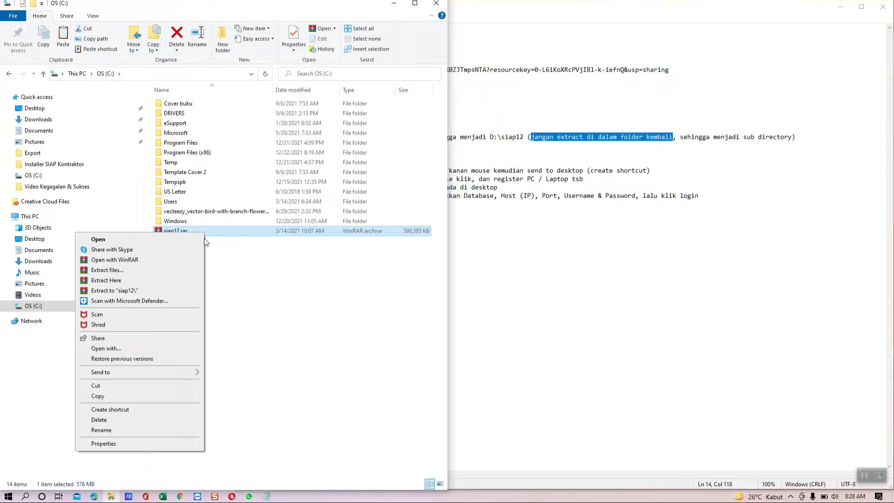
click(111, 280)
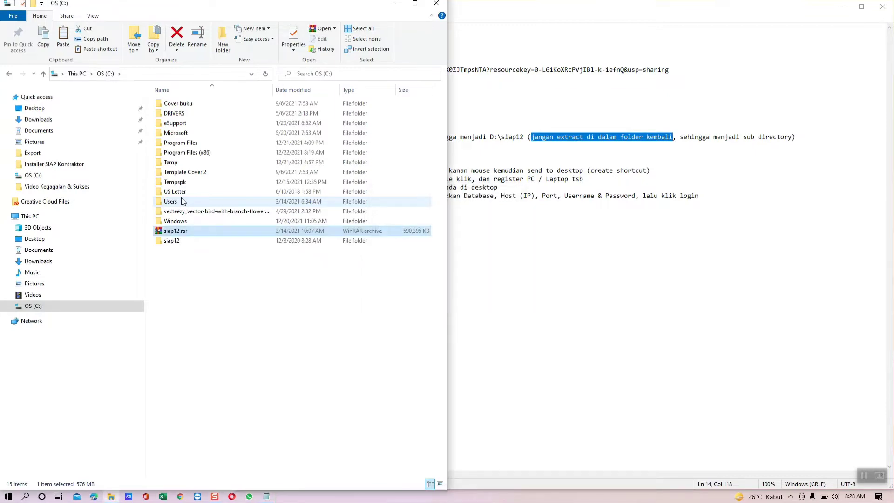
click(184, 243)
double_click(184, 243)
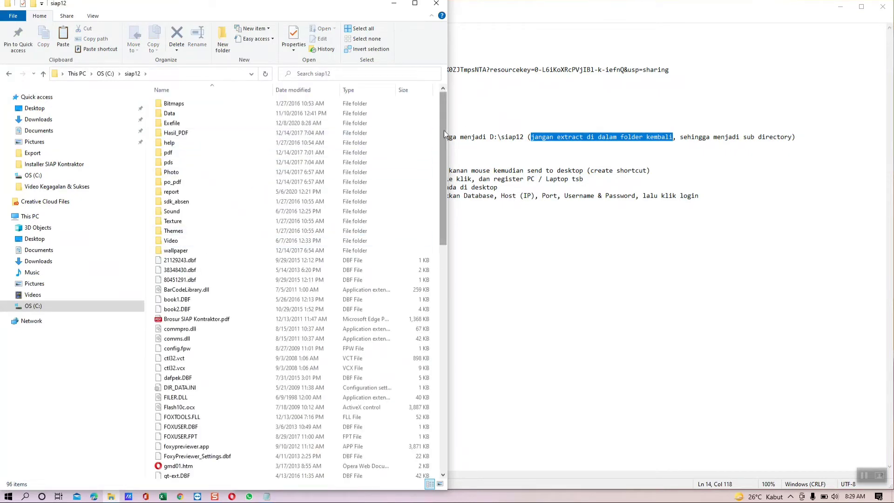
scroll(440, 154, down, 5)
drag(437, 192, 450, 318)
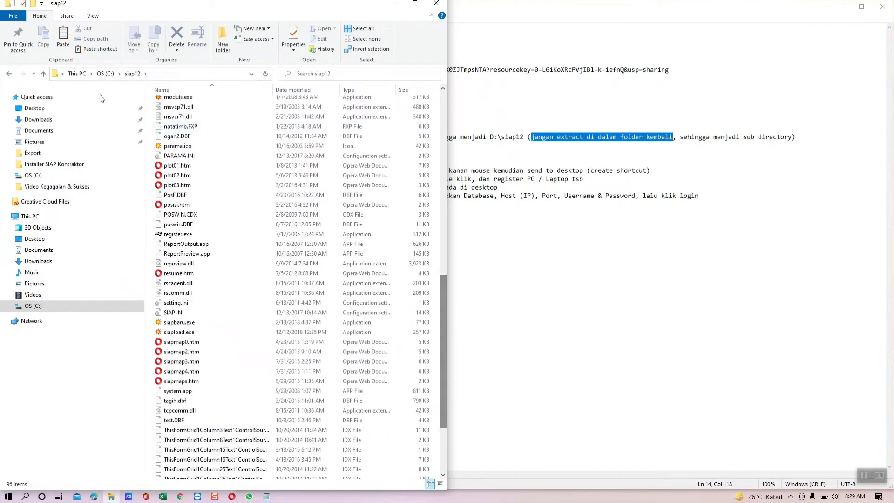
Return to the root of C: and delete the siap12.rar archive.
click(9, 74)
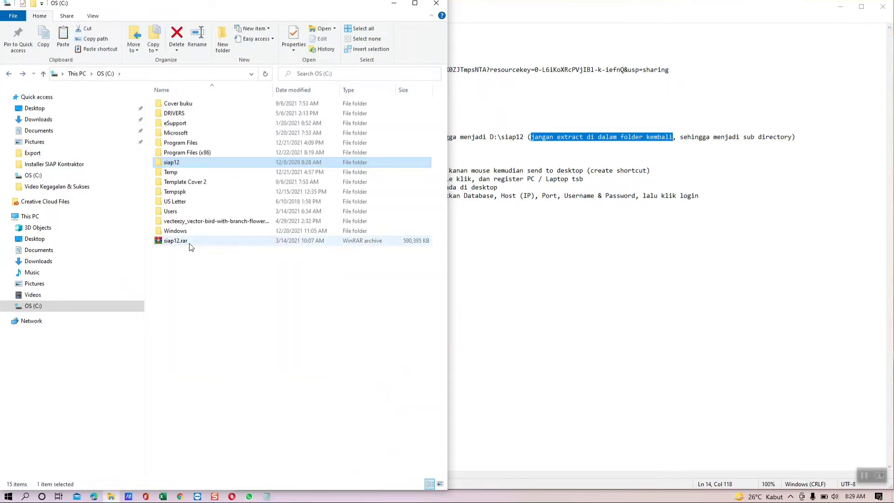
click(190, 245)
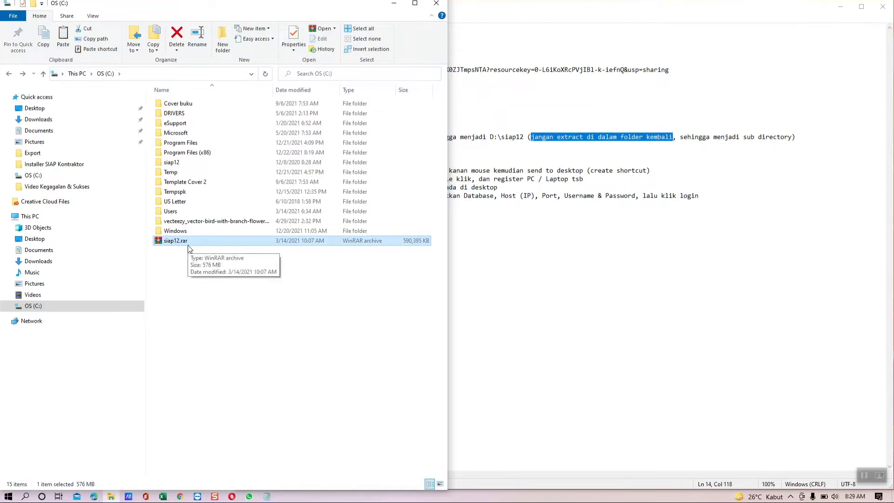
key(Delete)
key(Delete)
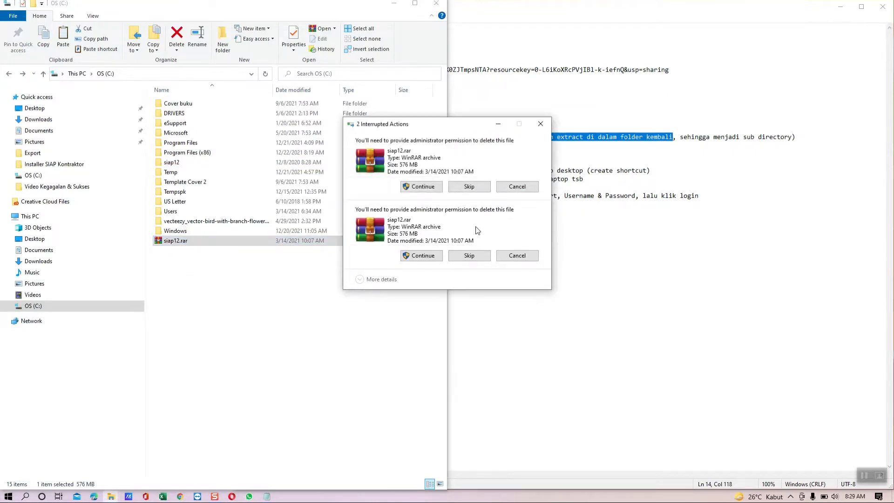
Grant administrator permission for both siap12.rar deletions.
click(415, 256)
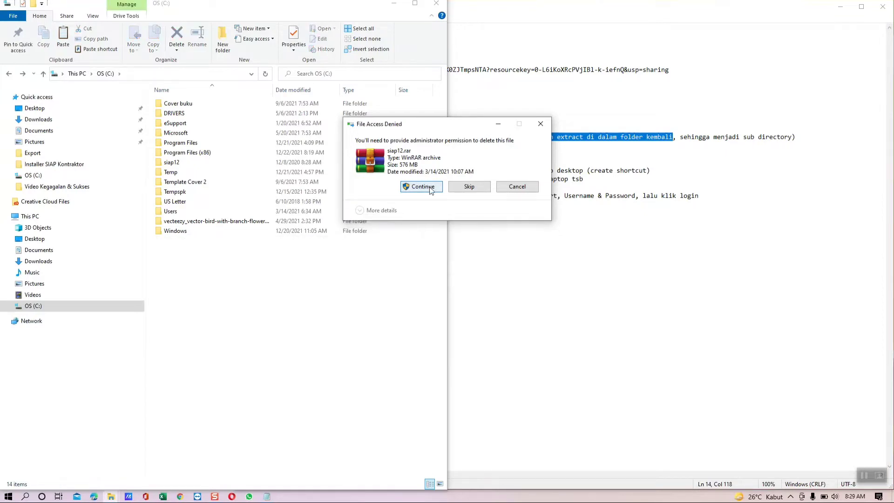
click(421, 186)
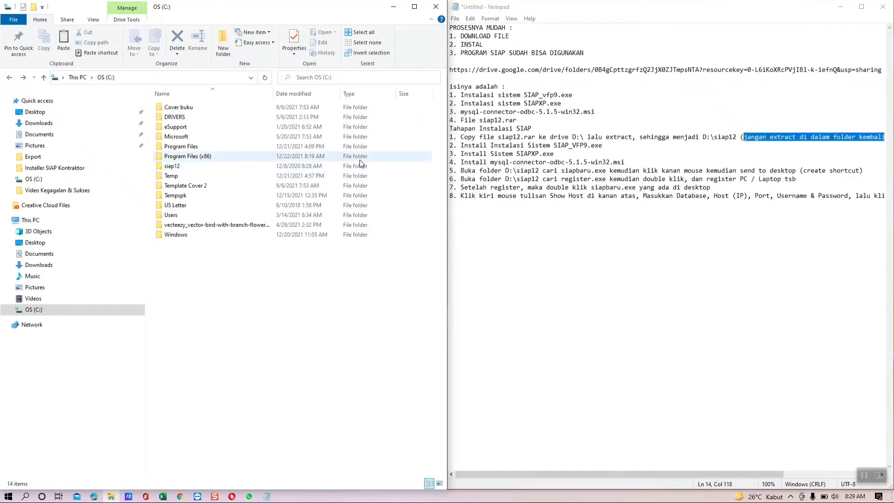
click(468, 147)
Mark step 2 in the notes and open Desktop > Installer SIAP Kontraktor.
drag(461, 146, 604, 147)
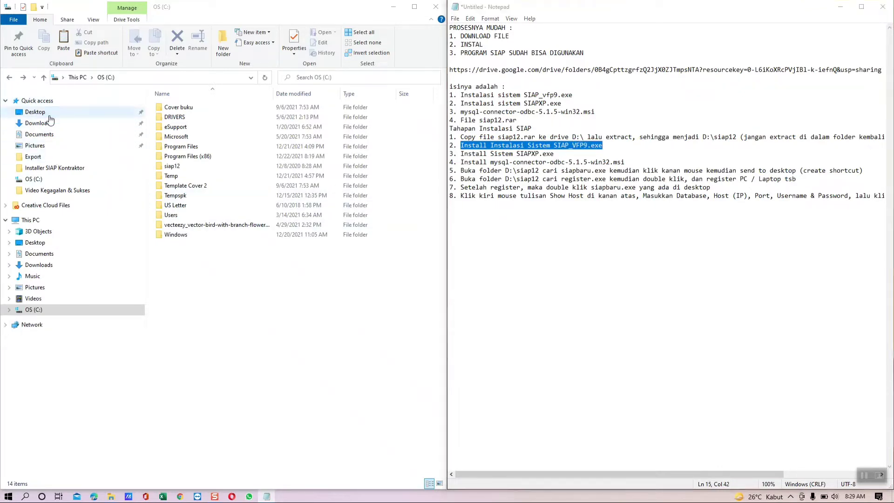
click(78, 115)
double_click(177, 118)
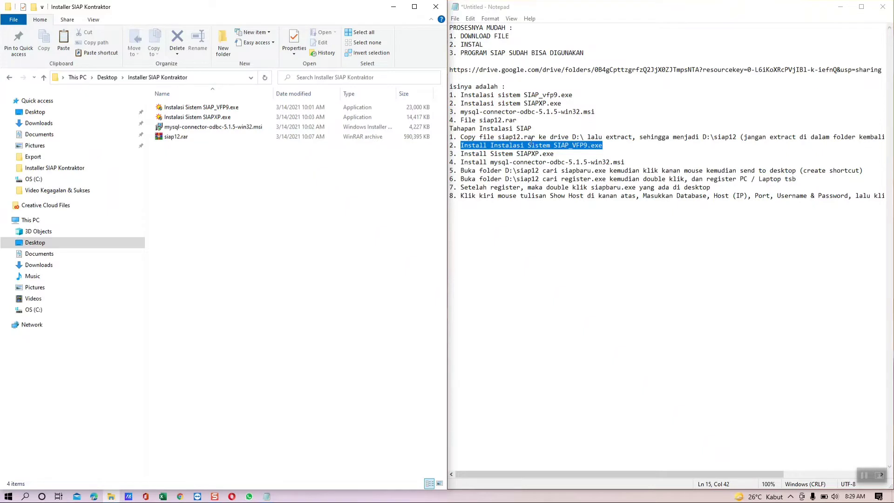
Run Instalasi Sistem SIAP_VFP9.exe with Indonesian as the setup language and pass the welcome page.
double_click(207, 109)
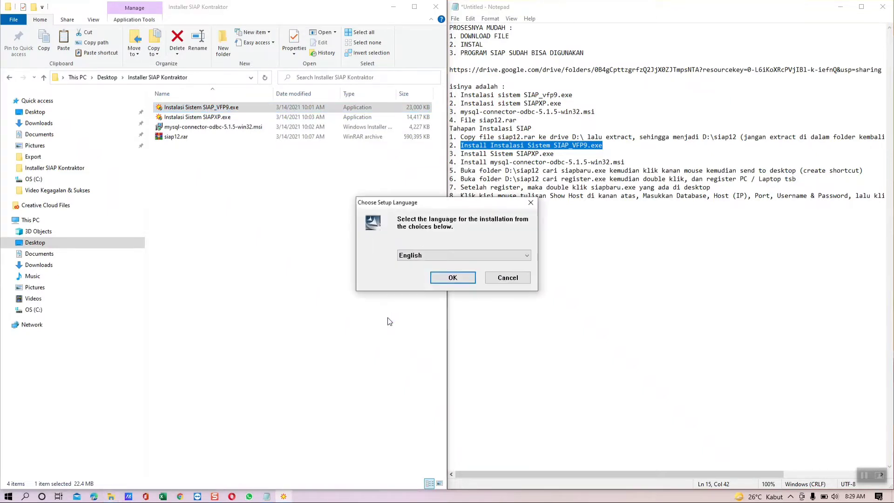
click(450, 257)
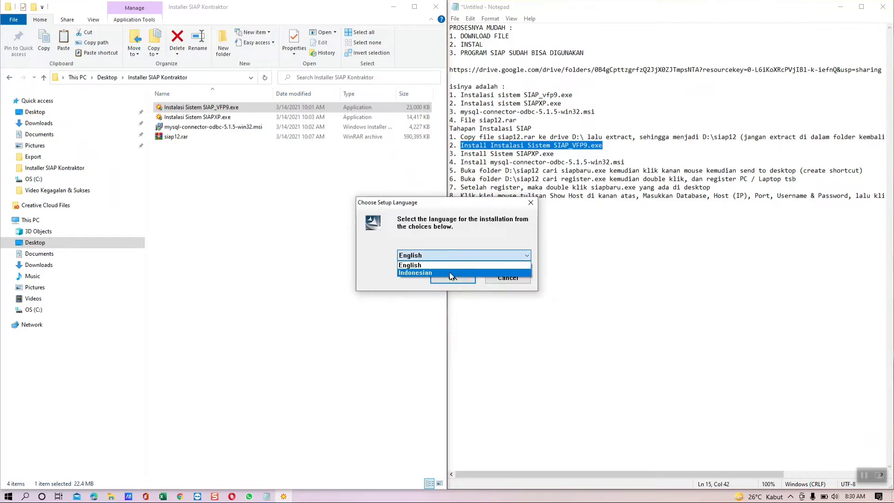
click(451, 272)
click(452, 279)
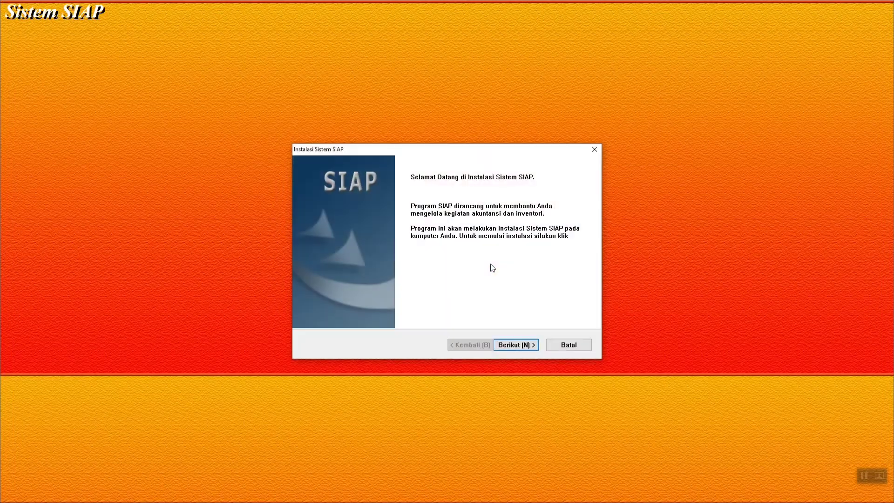
click(518, 346)
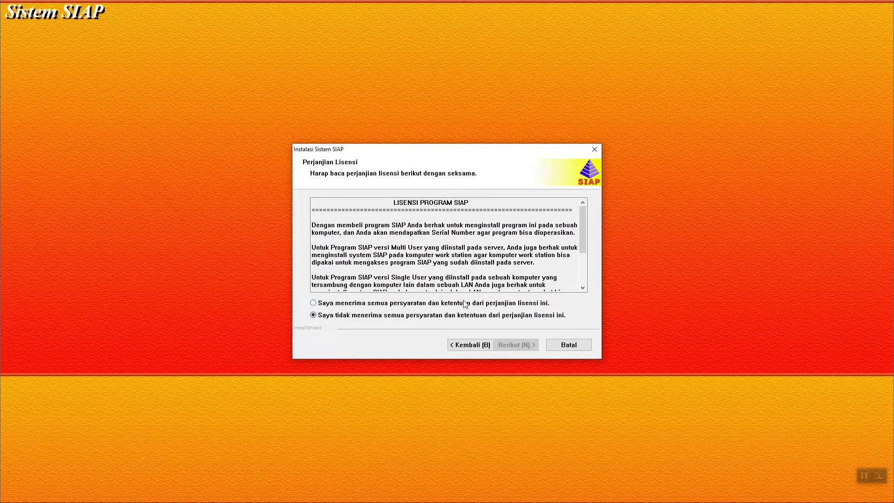
Accept the license and enter the user name and company 'SIAP Kontraktor'.
click(366, 305)
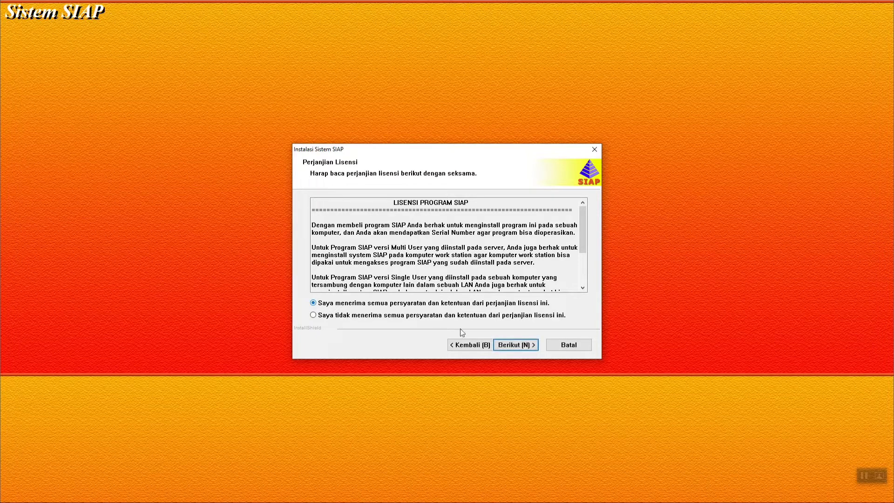
click(507, 345)
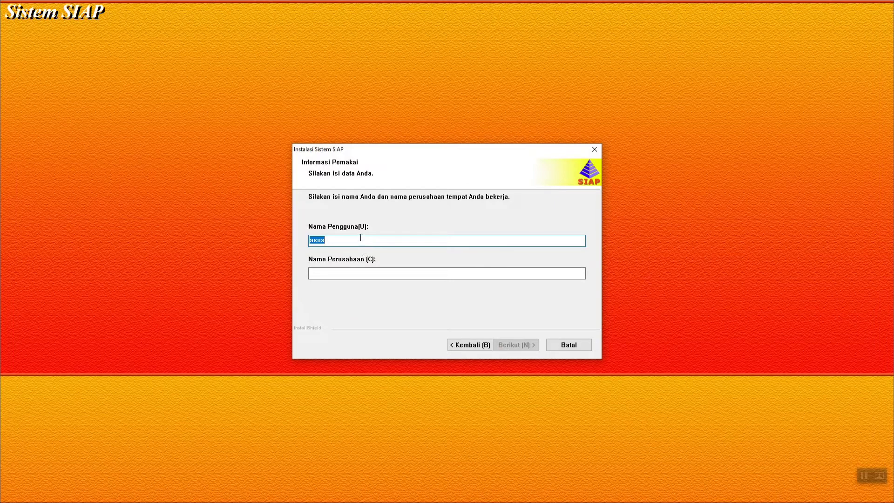
text(yeremi)
key(Tab)
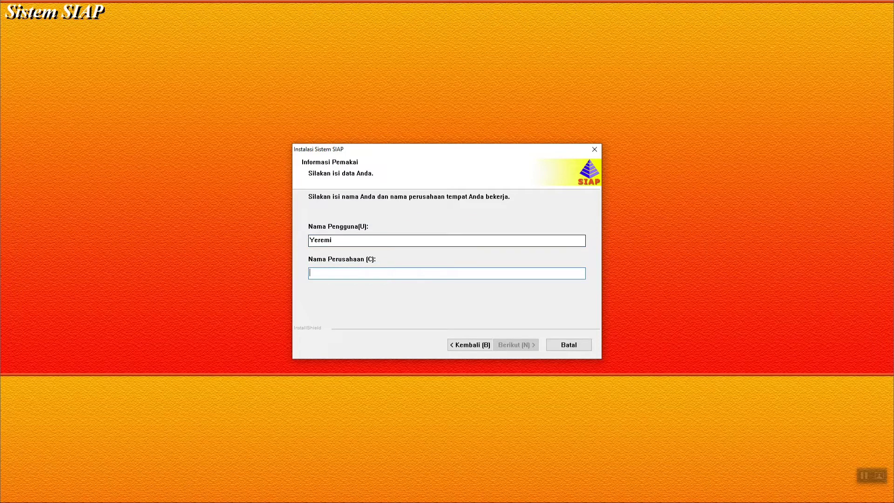
text(SIAP Kontra)
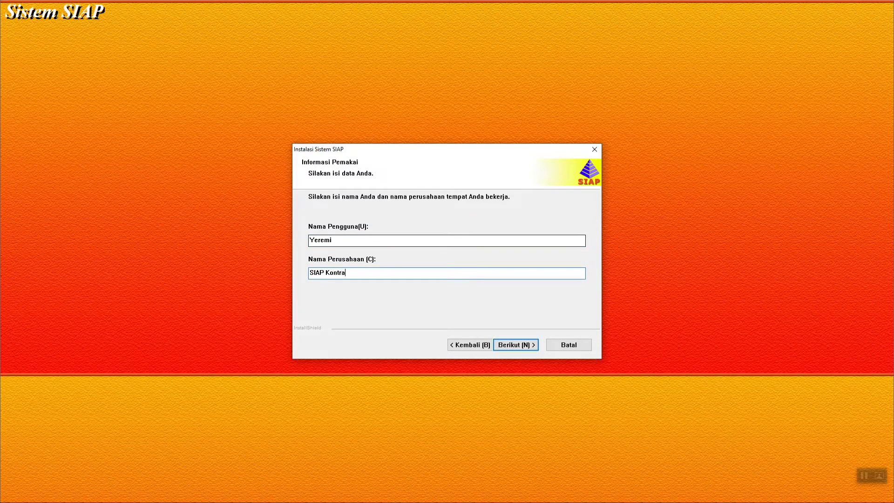
text(ktor)
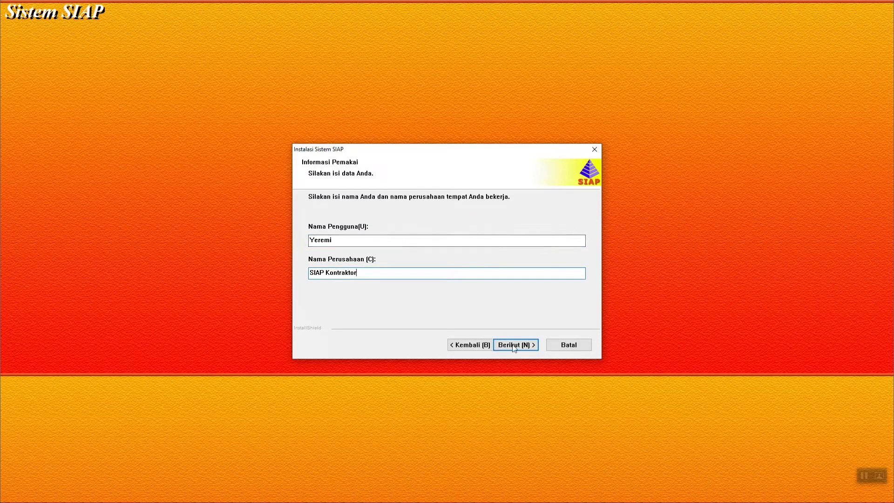
click(513, 346)
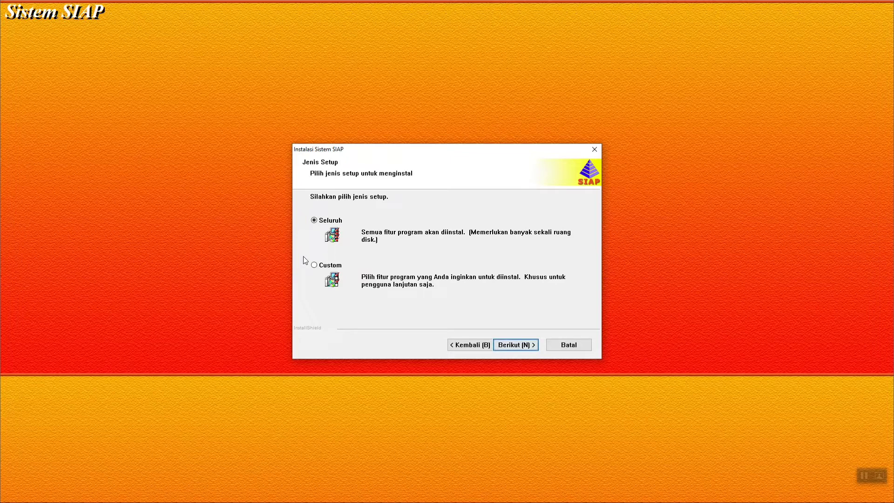
Install with the full Seluruh setup, dismiss the DLL registration error, and finish.
click(522, 345)
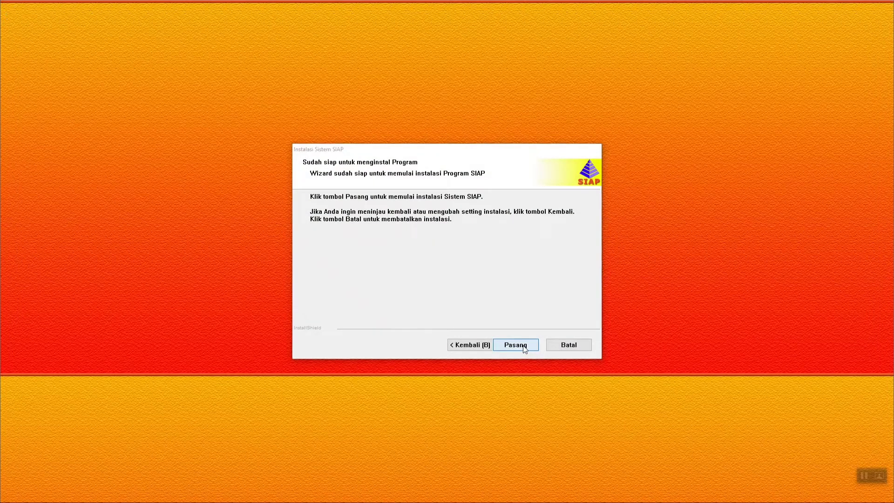
click(523, 346)
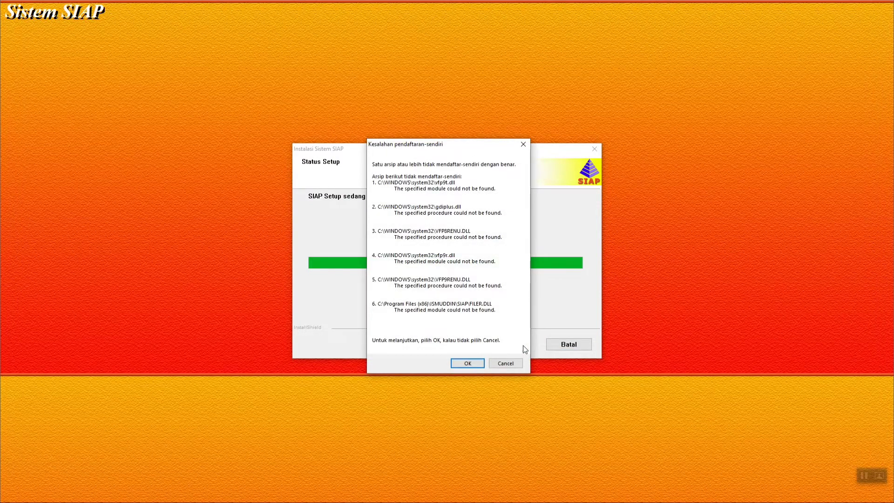
key(Return)
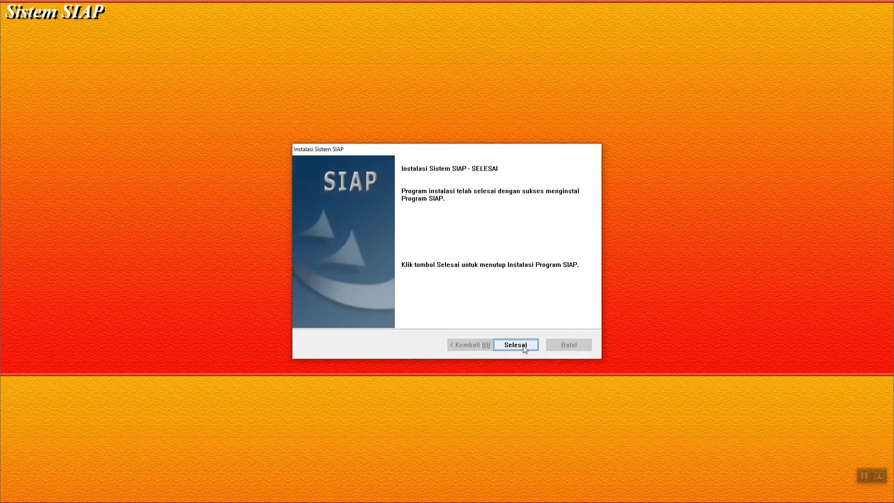
click(524, 347)
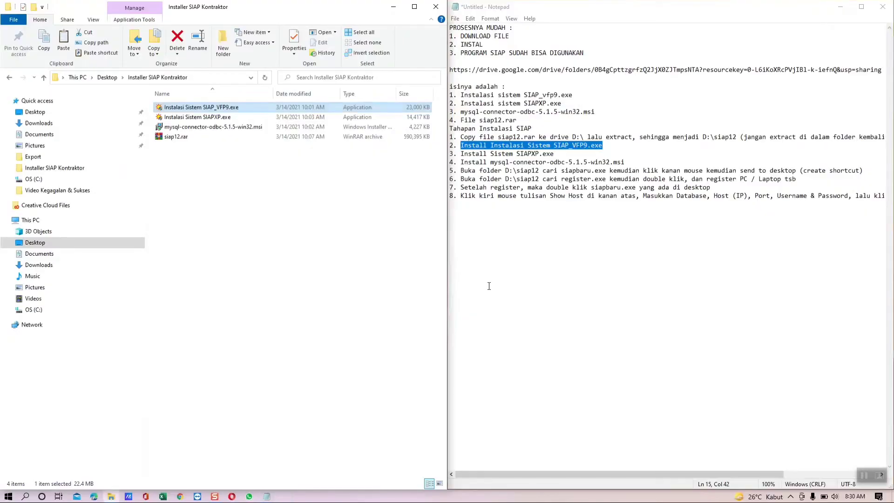
Dismiss the missing Readme message, mark step 3 in the notes, and run Instalasi Sistem SIAPXP.exe.
key(super+e)
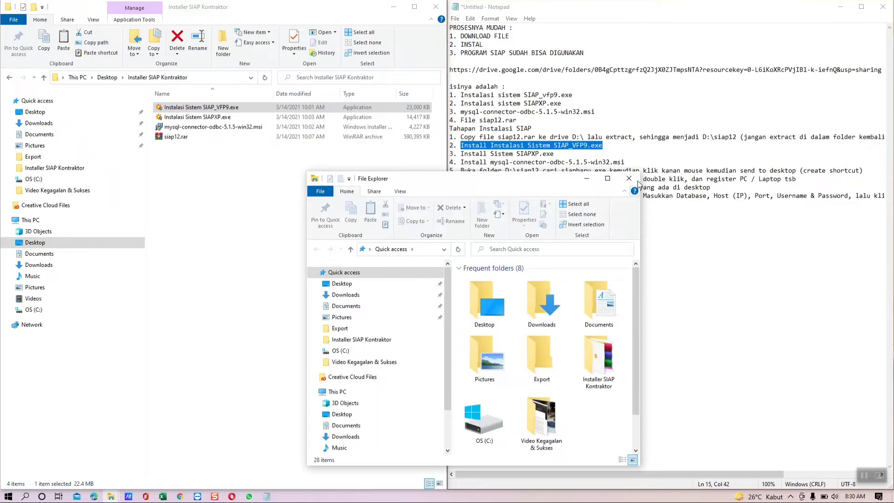
click(629, 178)
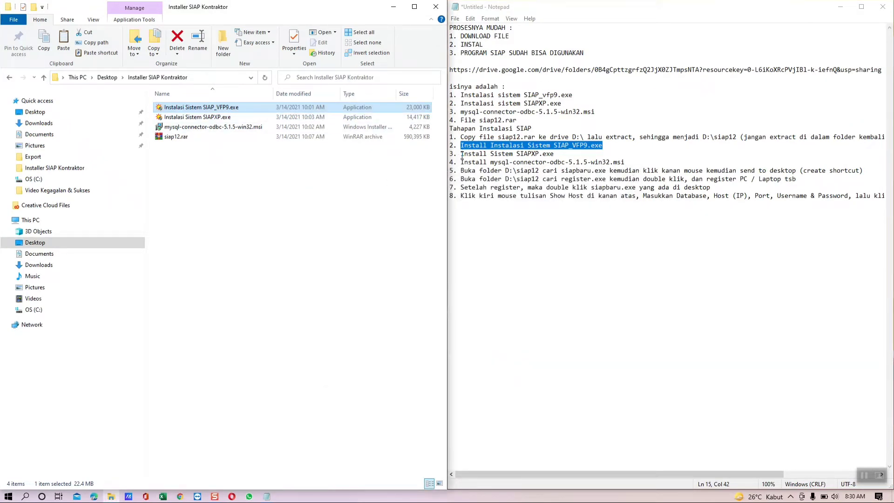
drag(461, 154, 566, 154)
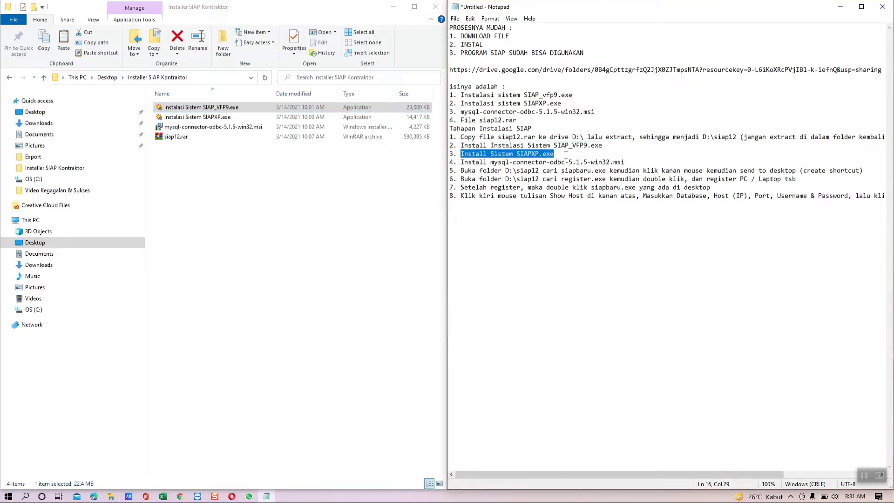
click(224, 118)
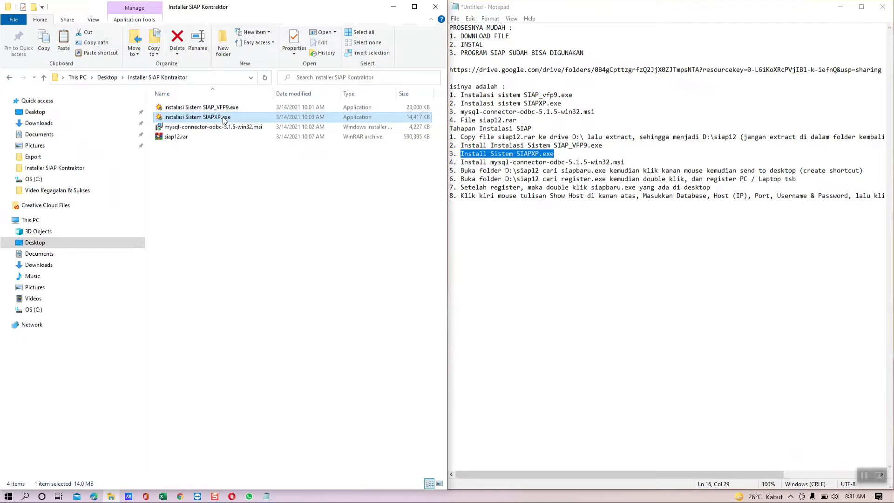
double_click(224, 119)
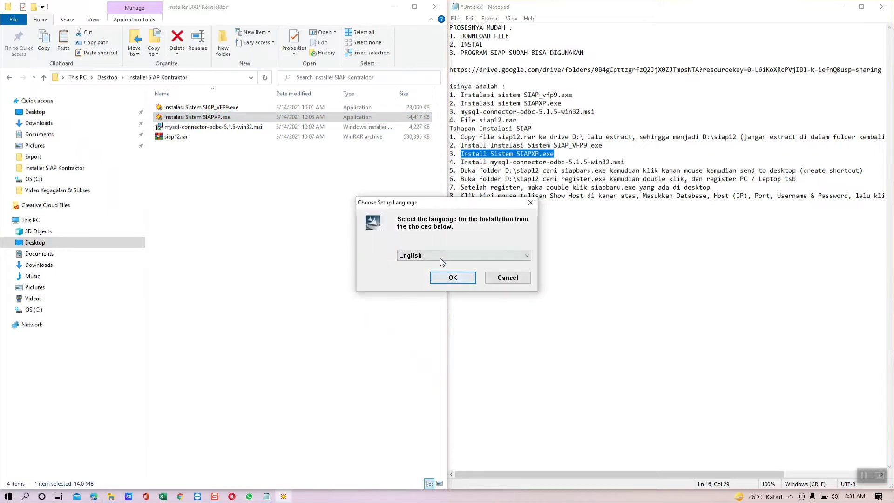
Choose Indonesian as the SIAPXP setup language and move past the welcome page.
click(441, 256)
click(434, 273)
click(448, 278)
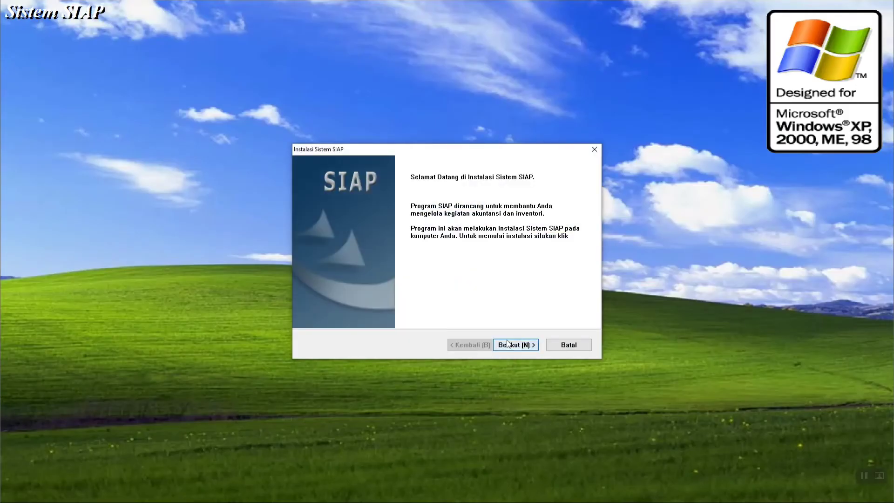
click(509, 347)
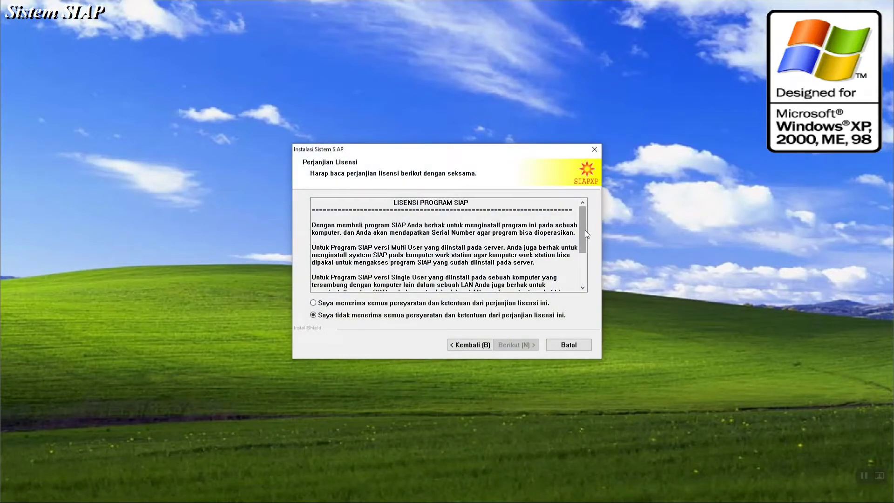
drag(585, 230, 583, 261)
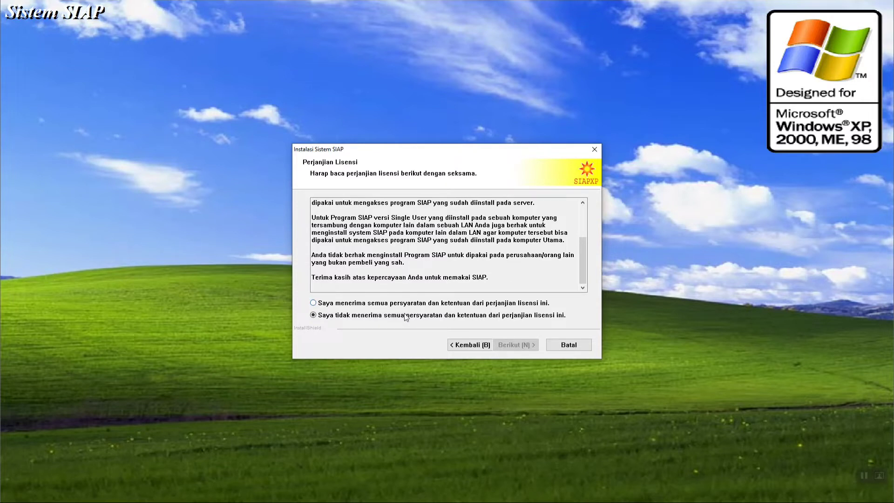
Accept the licence and enter the user name and company 'SIAP Kontrakt'.
click(393, 303)
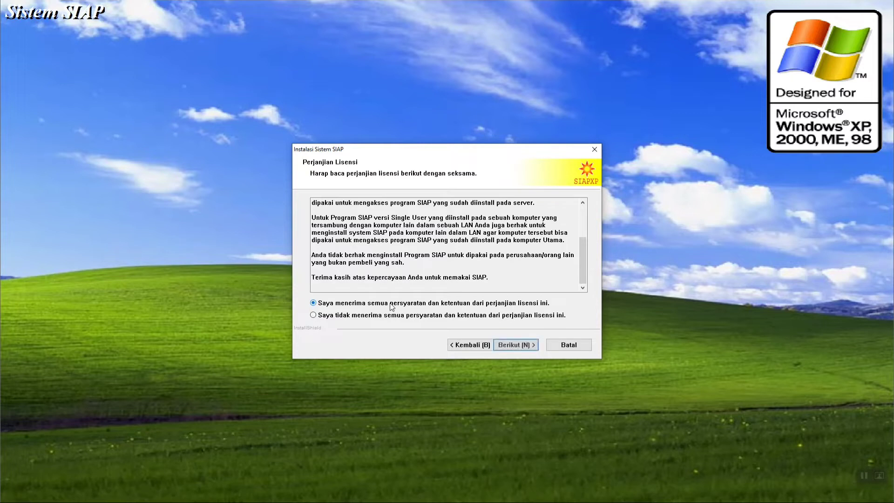
click(528, 345)
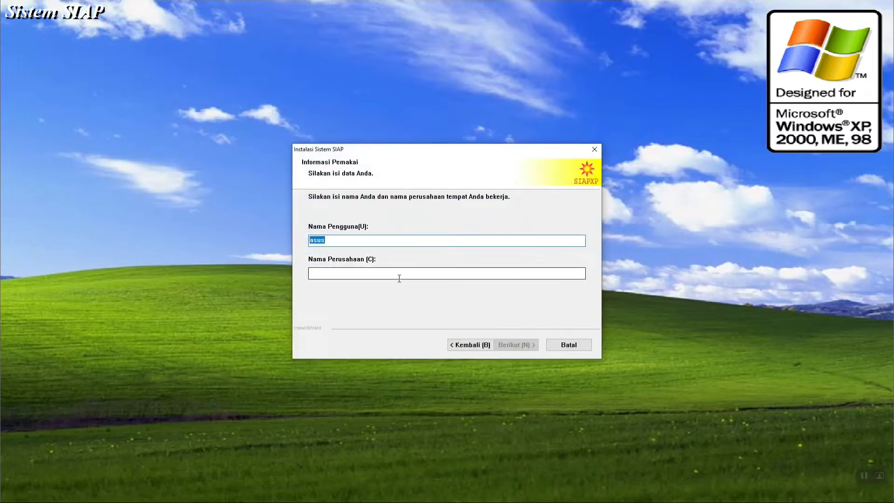
text(Yeremi)
click(448, 274)
text(SIAP )
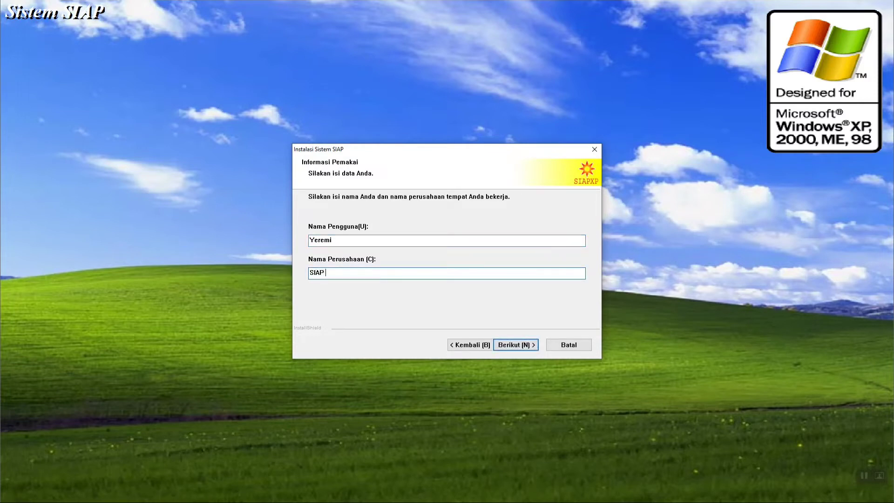
text(Kontraktor)
click(521, 346)
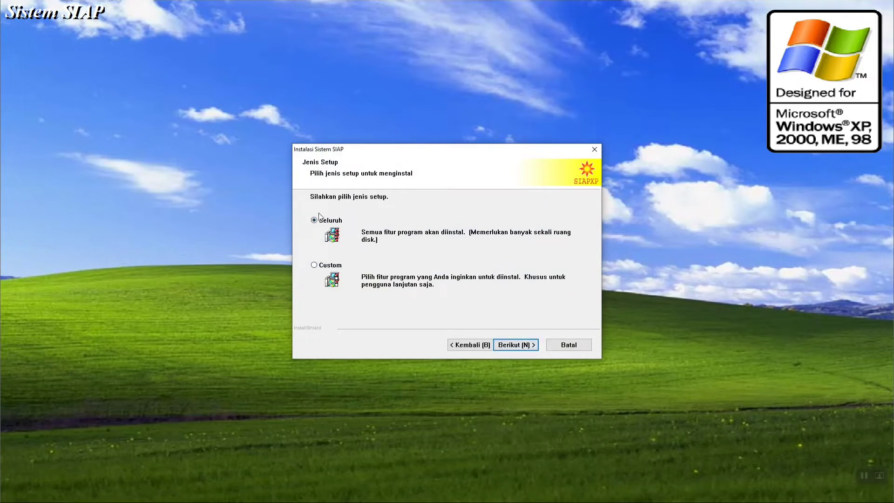
Install with the full Seluruh setup, finish the installer, and move the new Notepad window.
click(513, 346)
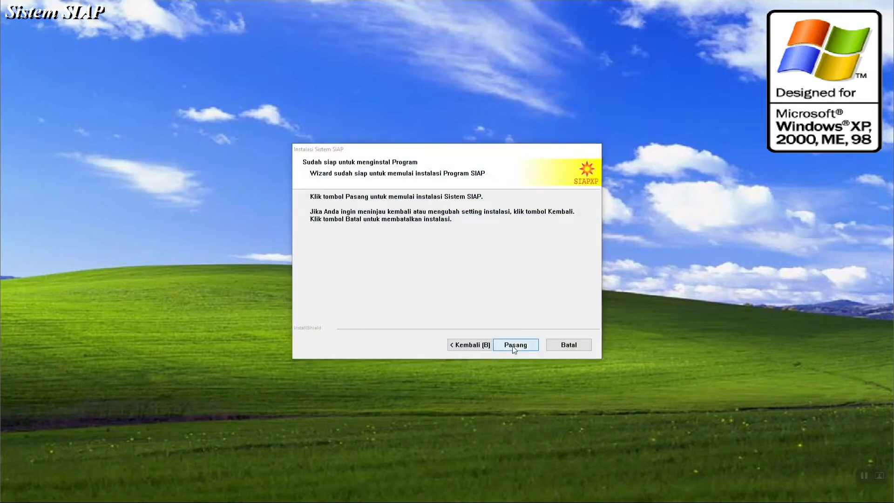
click(512, 346)
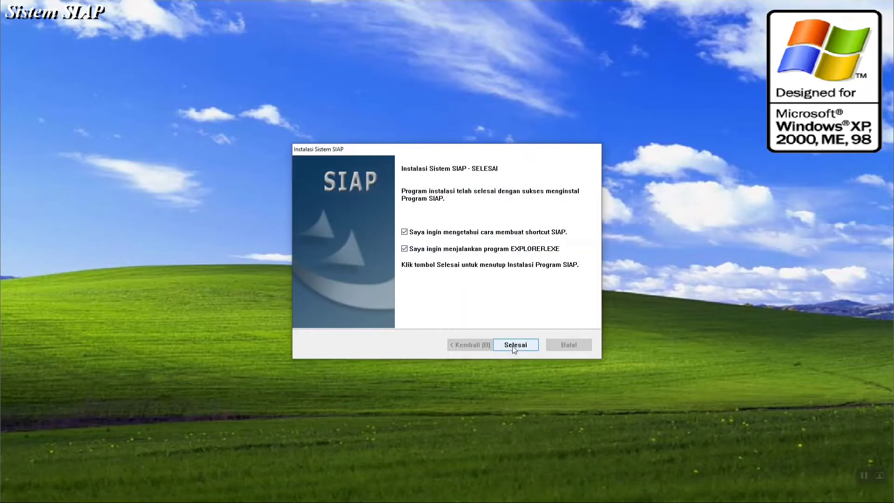
click(514, 347)
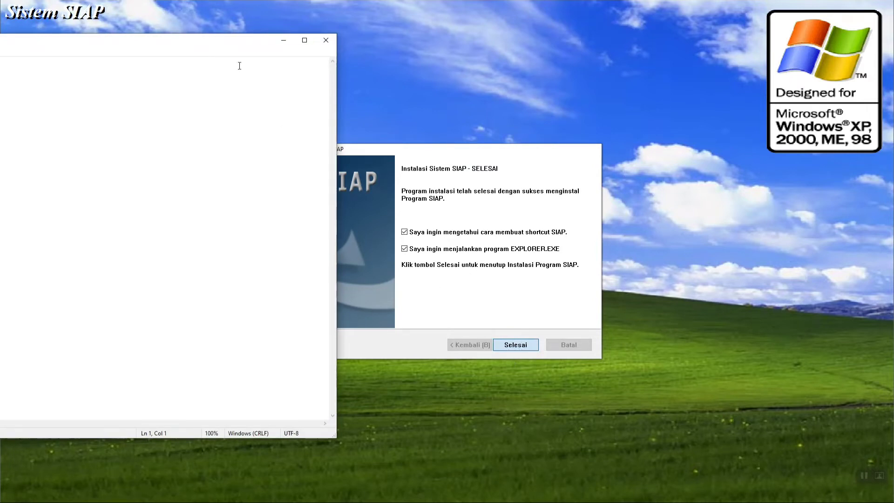
drag(243, 52, 633, 46)
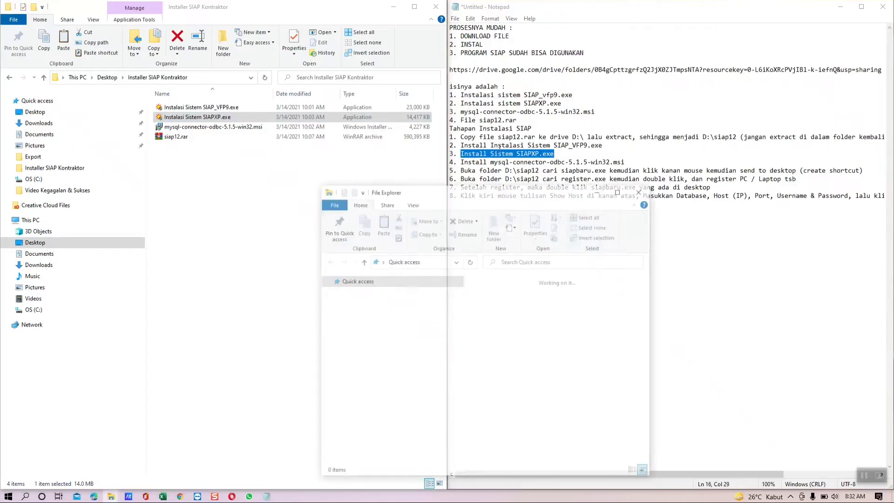
Close the spare Explorer window, mark step 4, and launch mysql-connector-odbc-5.1.5-win32.msi.
click(642, 190)
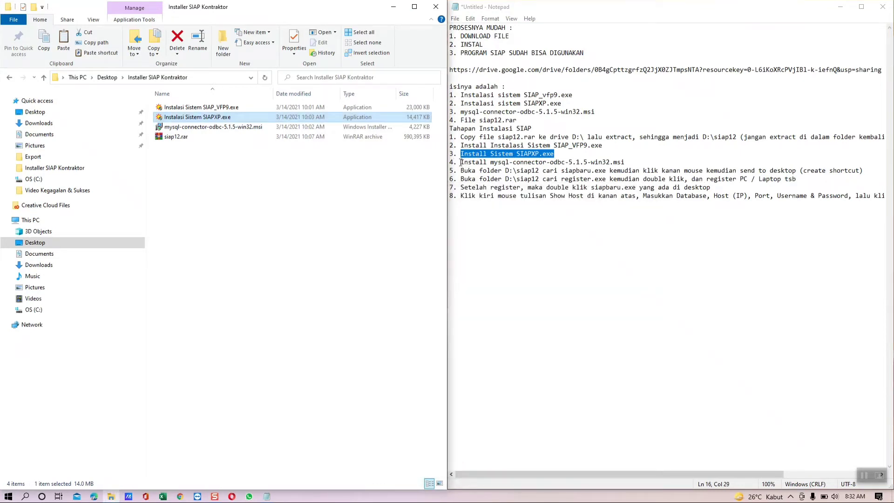
drag(461, 162, 636, 164)
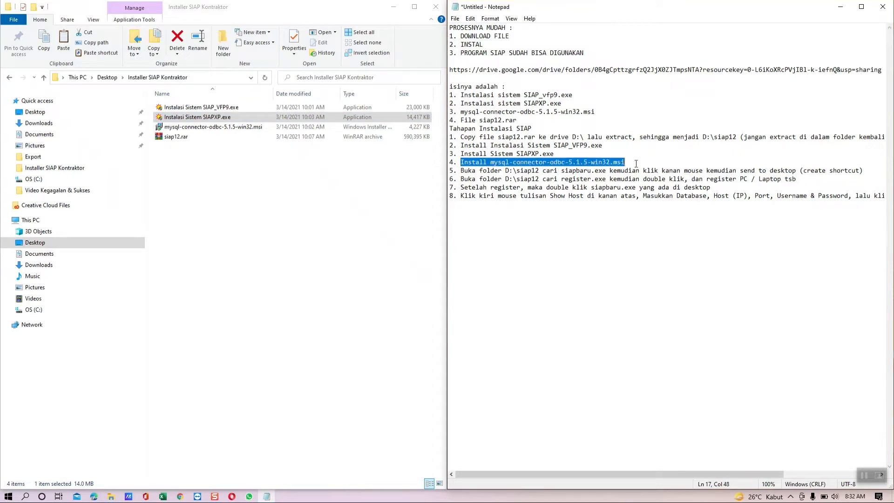
click(211, 129)
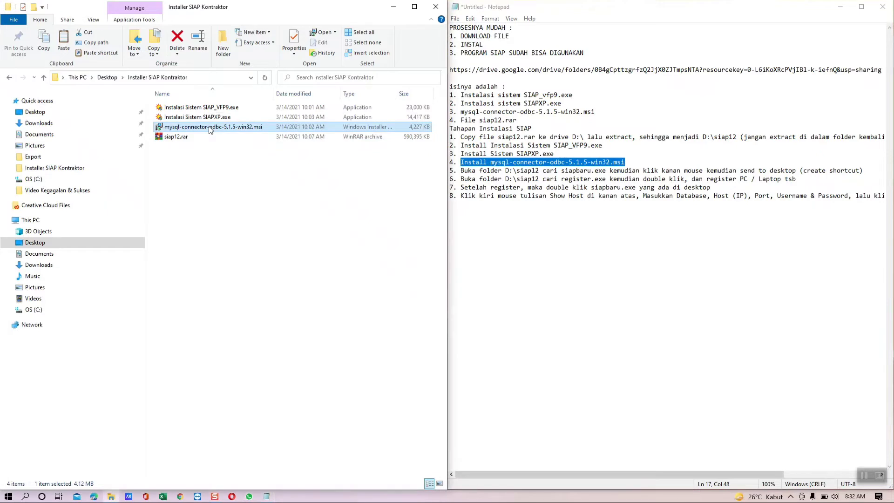
double_click(210, 130)
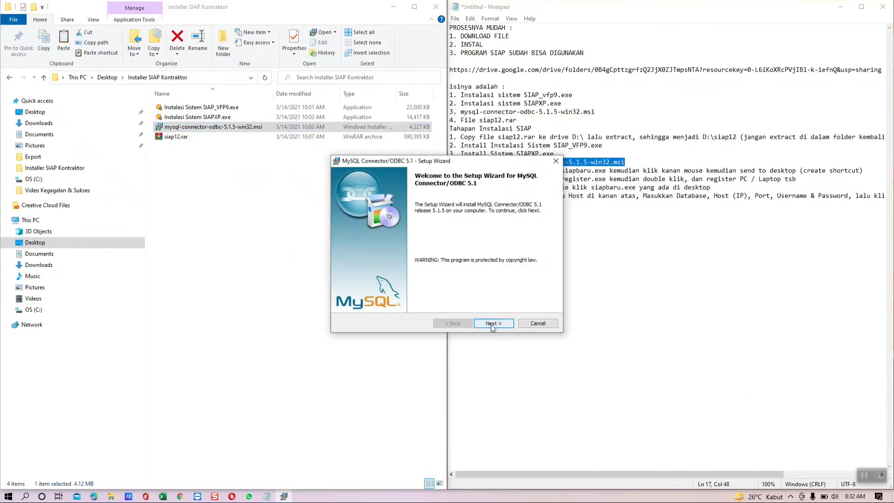
Run the Connector/ODBC 5.1 wizard with Complete setup, finish it, and return to the notes.
click(491, 324)
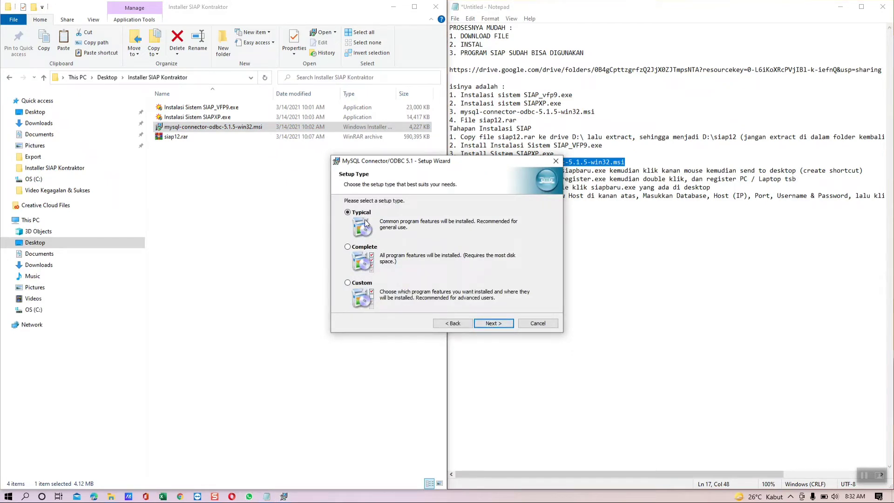
click(360, 249)
click(494, 323)
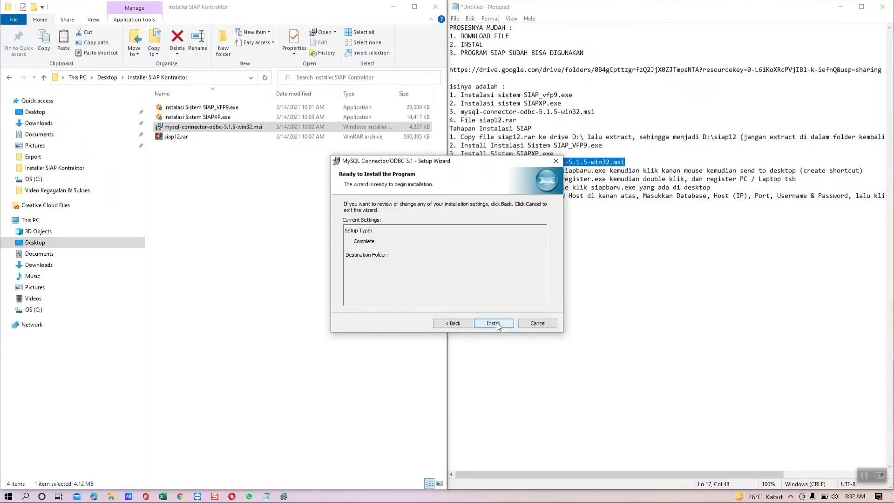
click(494, 324)
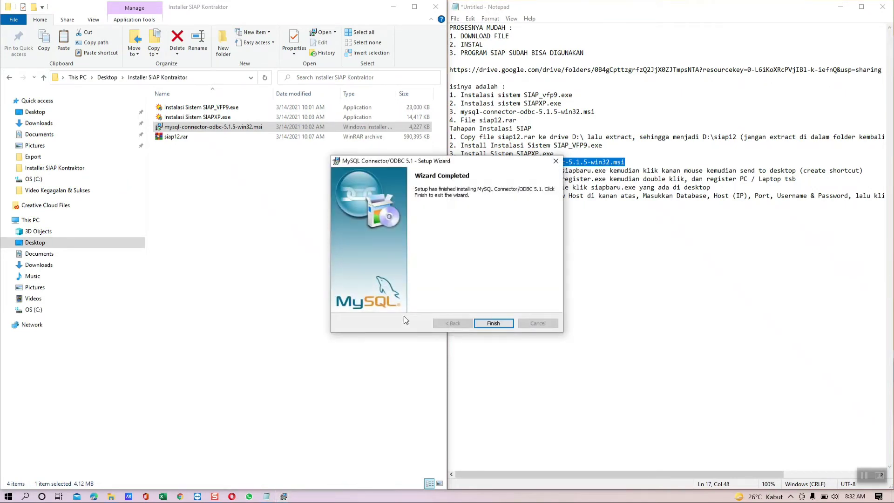
click(494, 323)
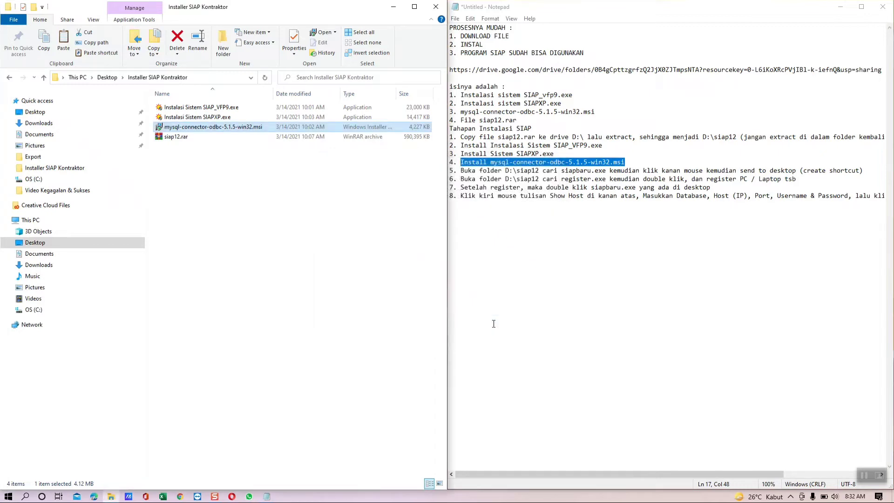
click(484, 224)
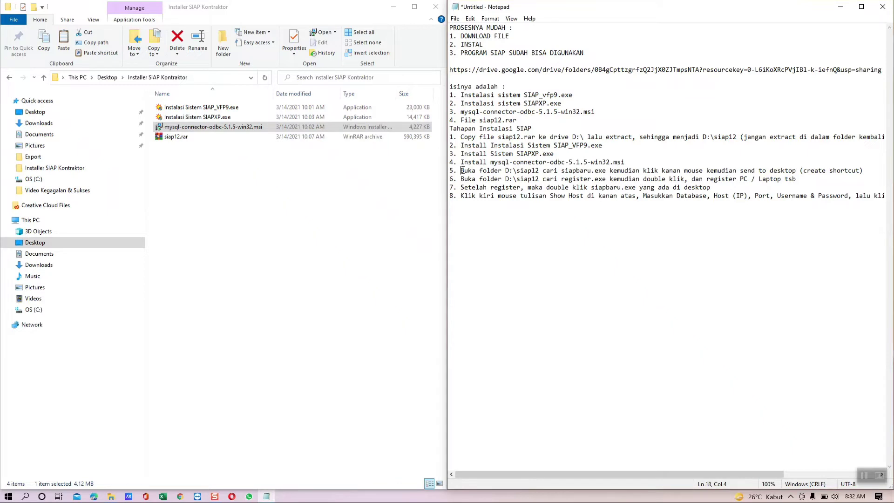
Mark step 5 in the notes, then open the siap12 folder on C: and select siapbaru.exe.
drag(461, 170, 607, 171)
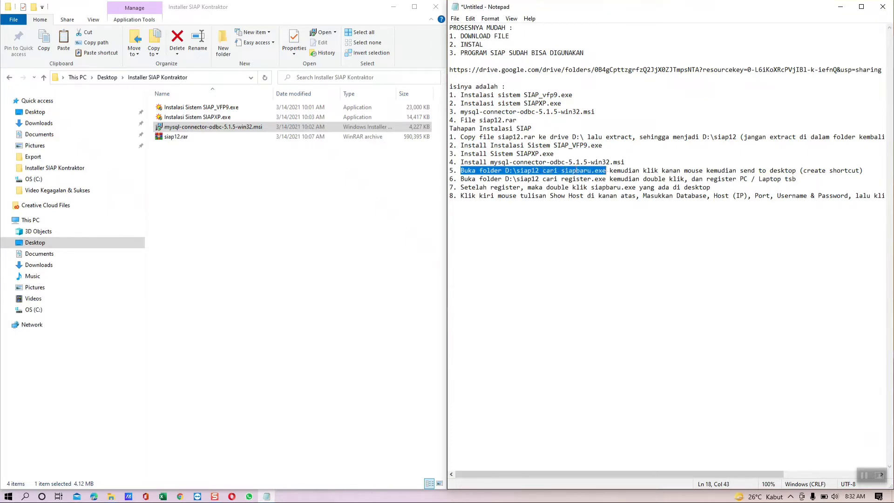
click(33, 310)
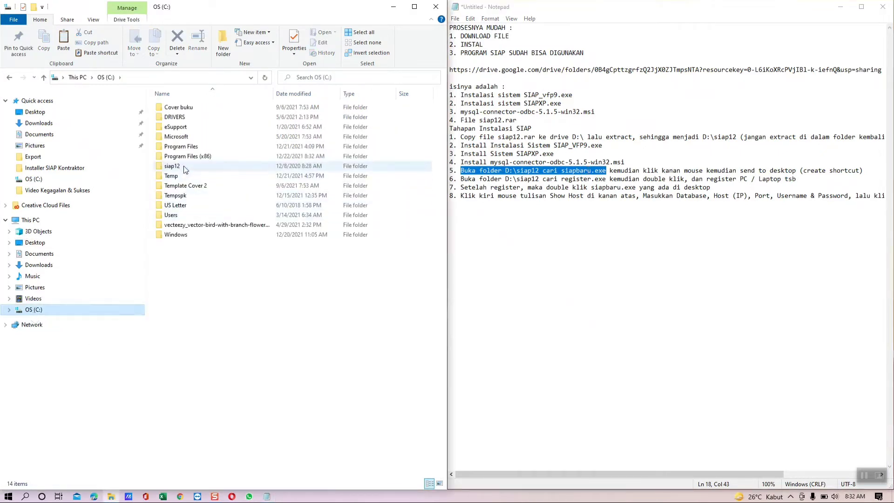
double_click(171, 166)
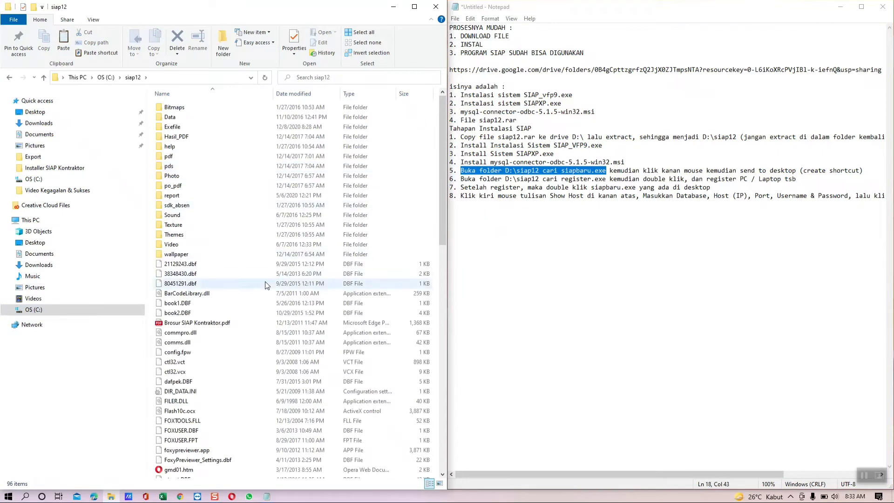
scroll(267, 285, down, 6)
scroll(267, 286, down, 12)
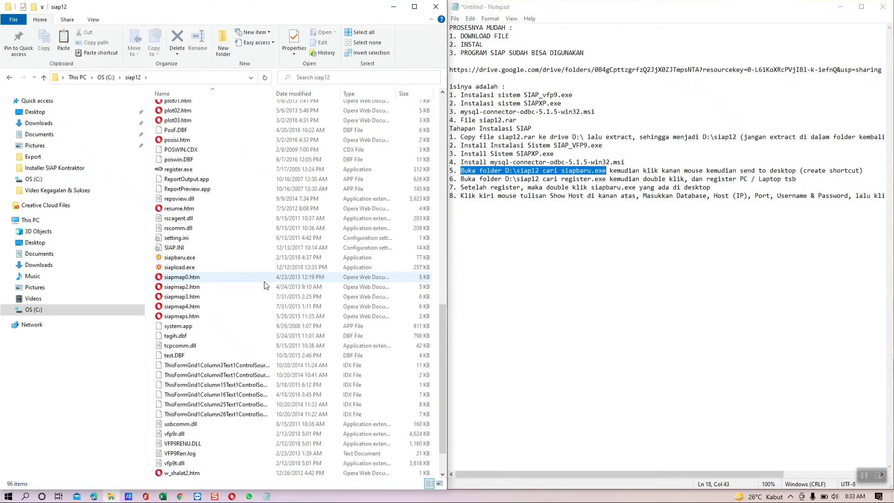
click(199, 260)
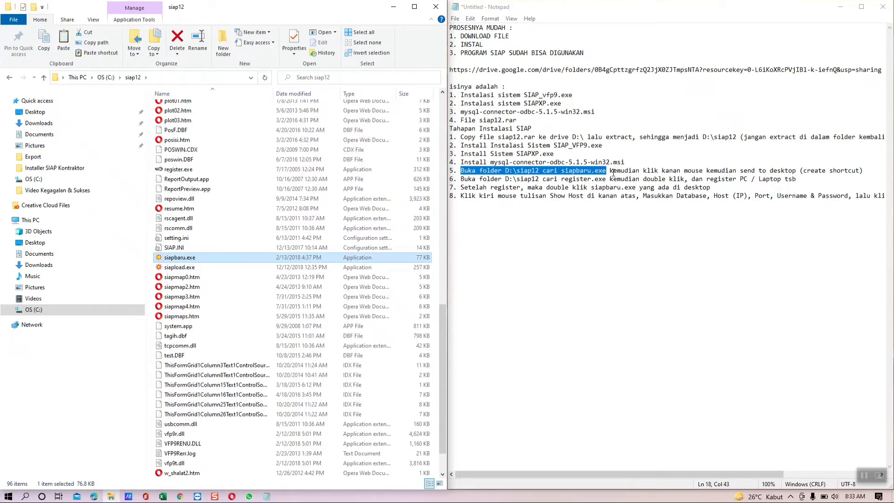
Send siapbaru.exe to Desktop (create shortcut).
drag(611, 172, 865, 171)
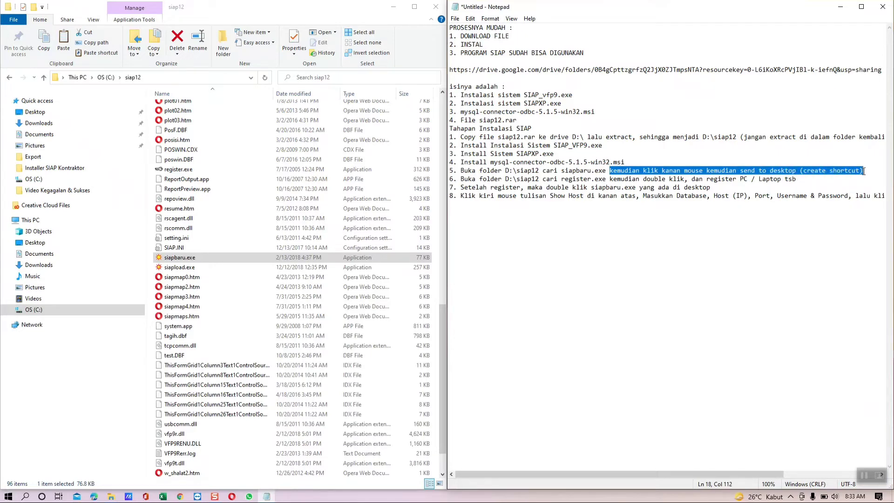
right_click(190, 258)
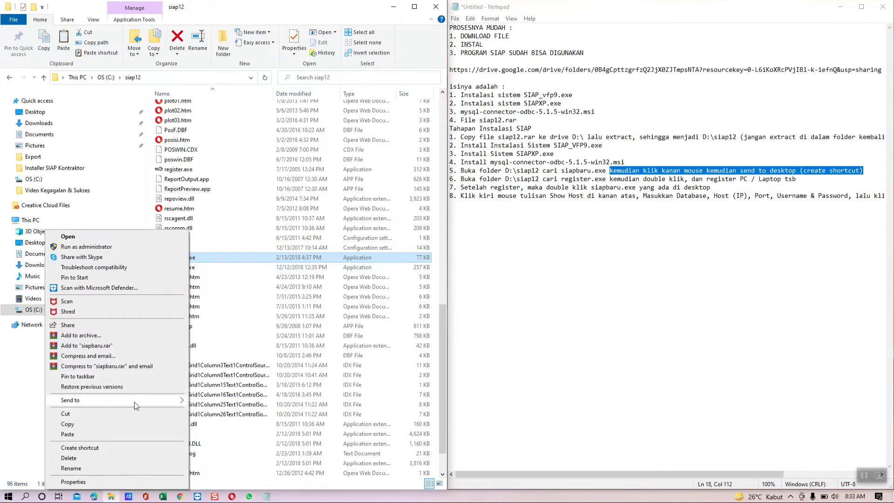
mouse_move(134, 402)
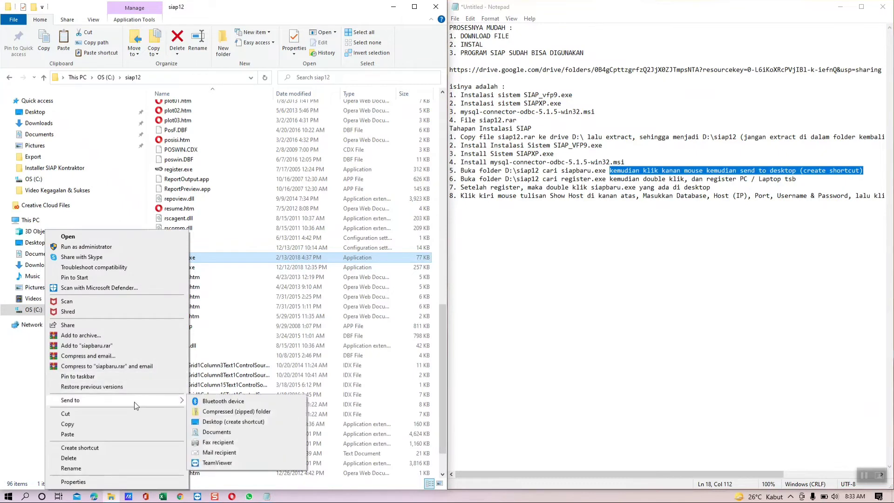
click(221, 422)
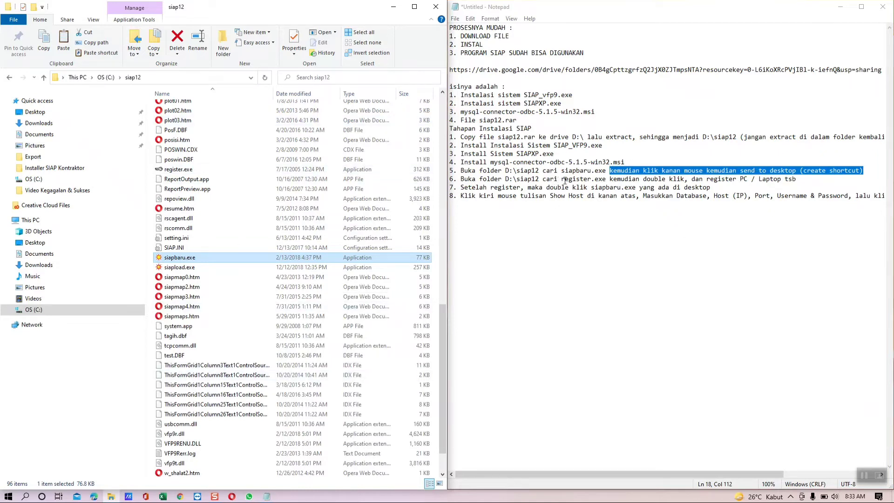
Mark register.exe in step 6 of the notes and run register.exe from the siap12 folder.
click(563, 180)
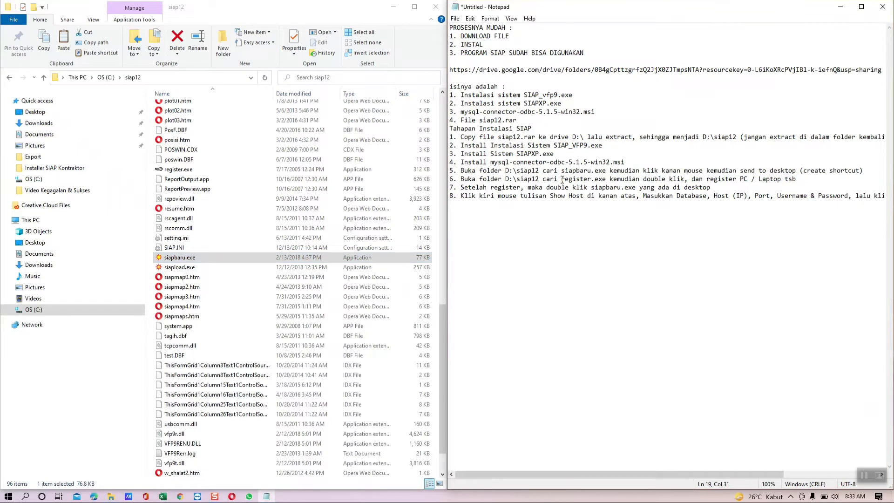
drag(563, 180, 605, 180)
click(183, 171)
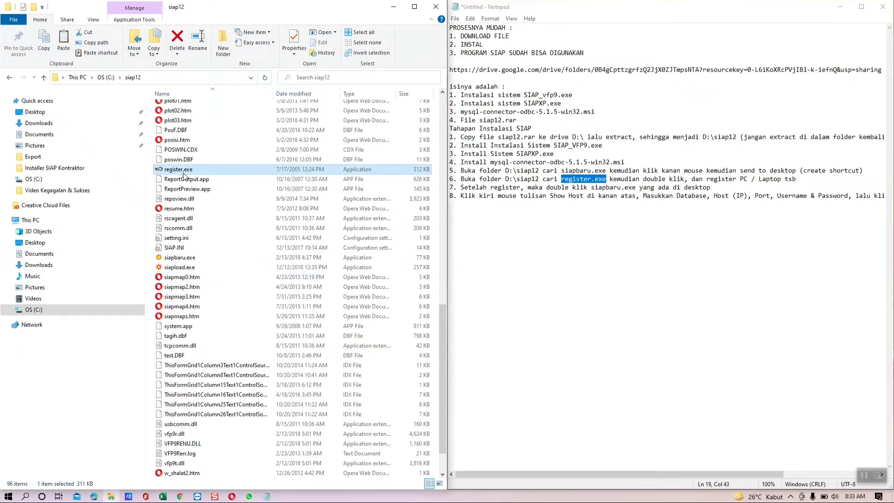
double_click(184, 170)
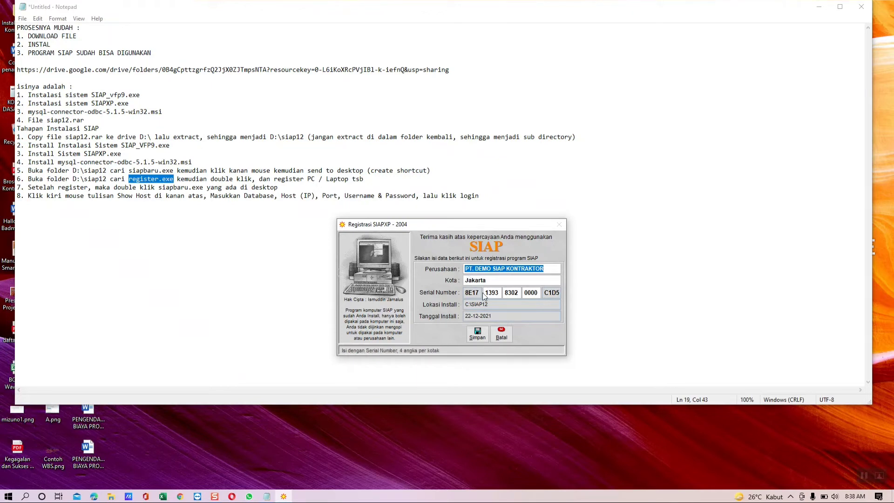
drag(487, 293, 501, 295)
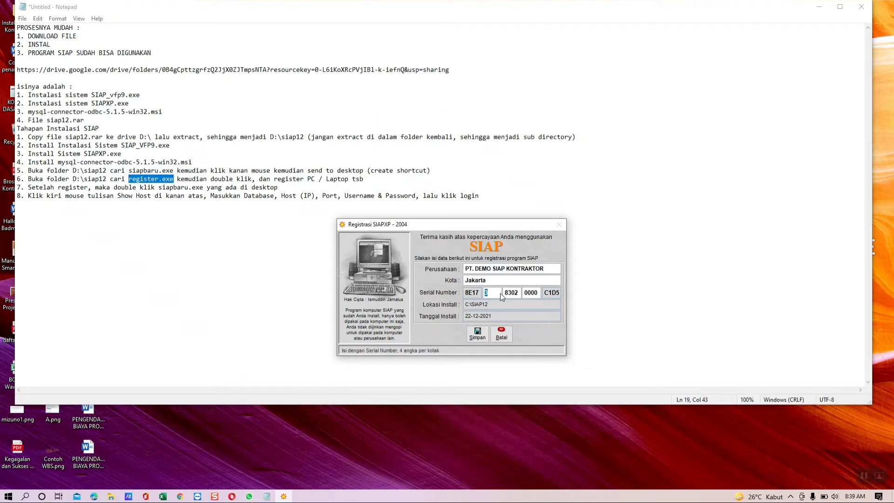
key(ctrl+a)
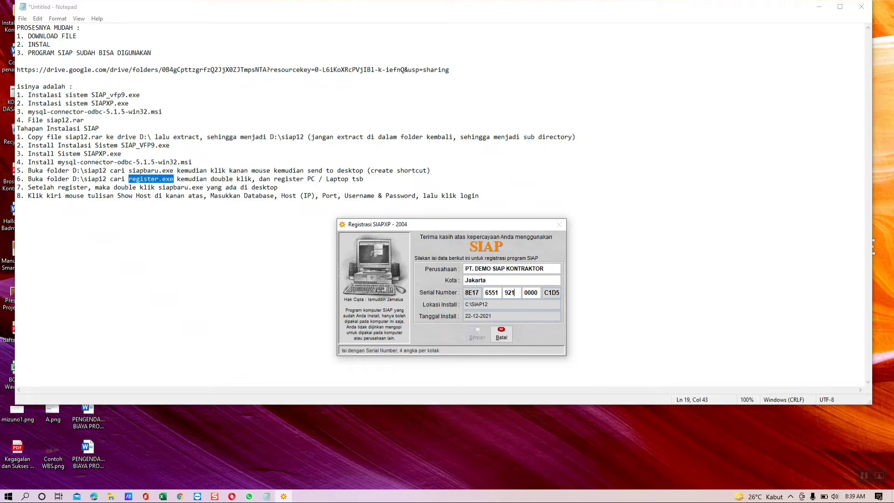
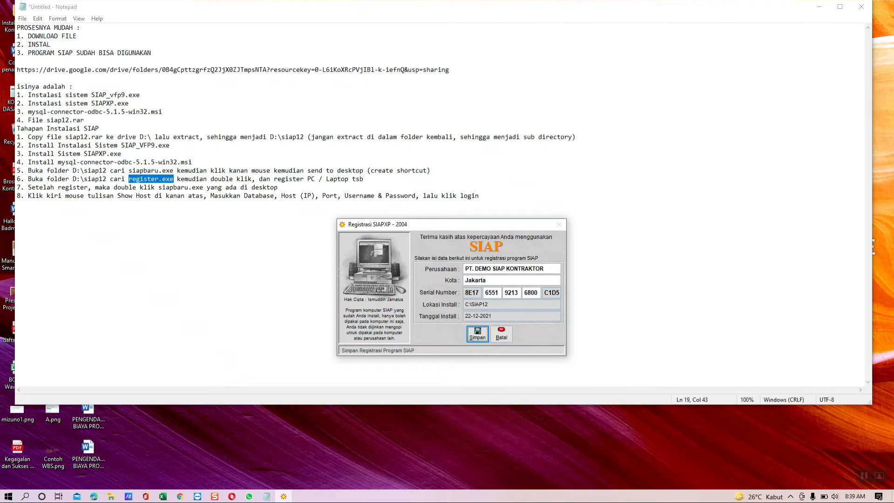
click(474, 271)
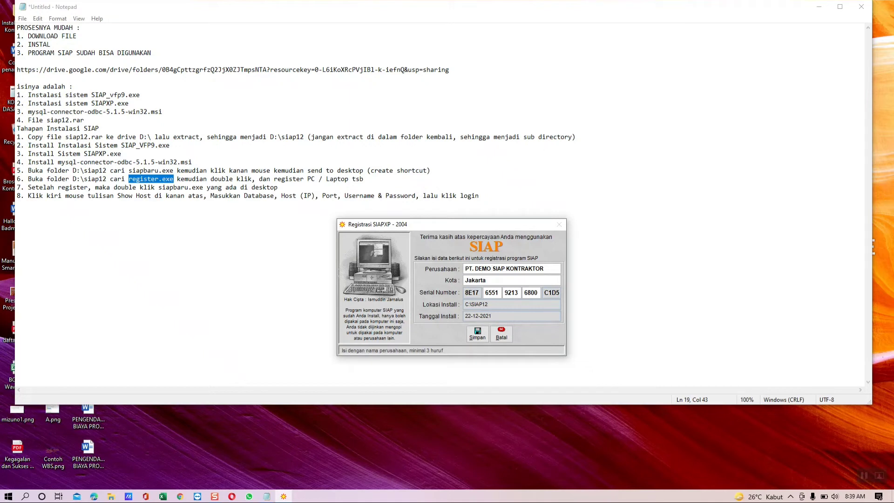
key(BackSpace)
key(BackSpace)
click(476, 334)
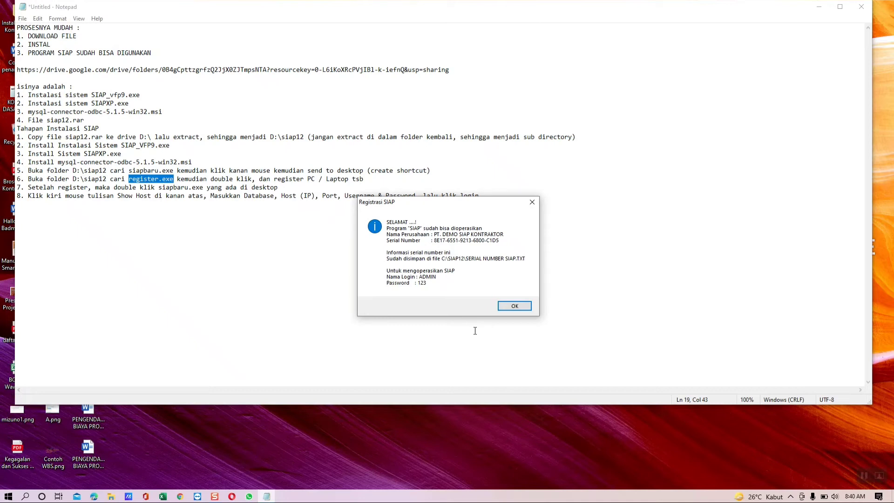
click(509, 308)
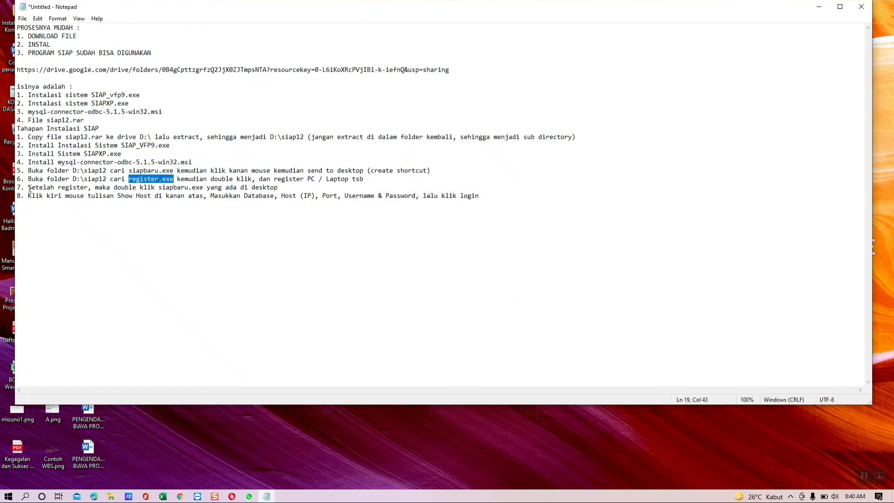
Mark step 7 in the notes, move Notepad down, and launch the siapbaru desktop shortcut.
drag(28, 188, 89, 194)
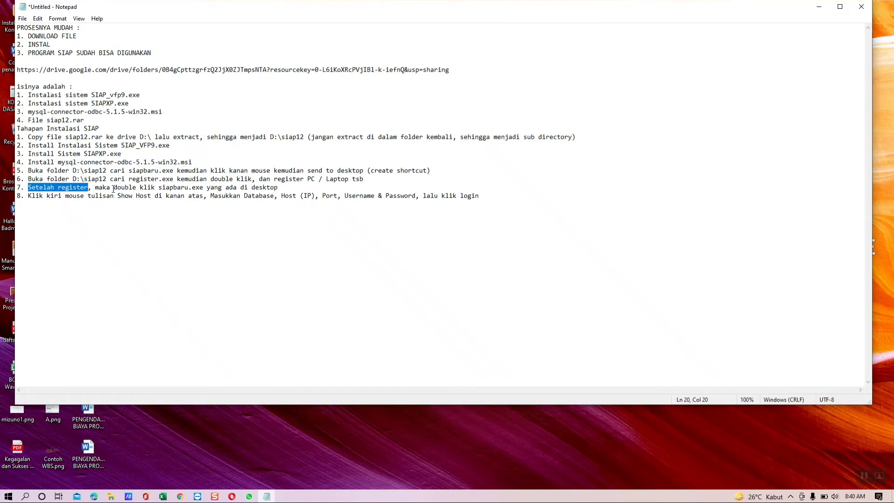
drag(113, 187, 158, 189)
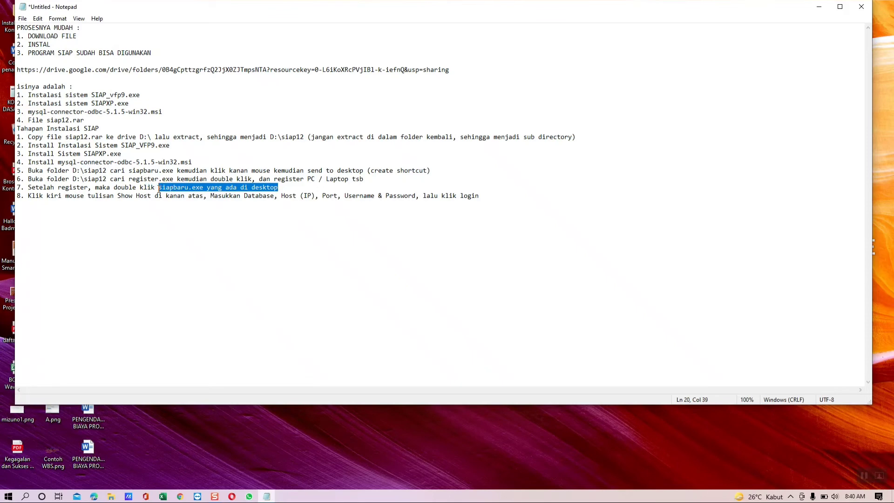
drag(739, 10, 736, 83)
click(126, 20)
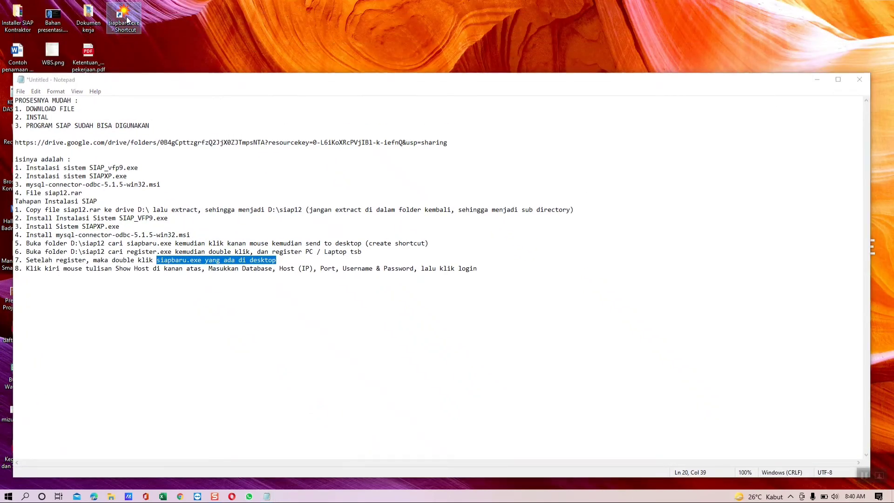
double_click(126, 19)
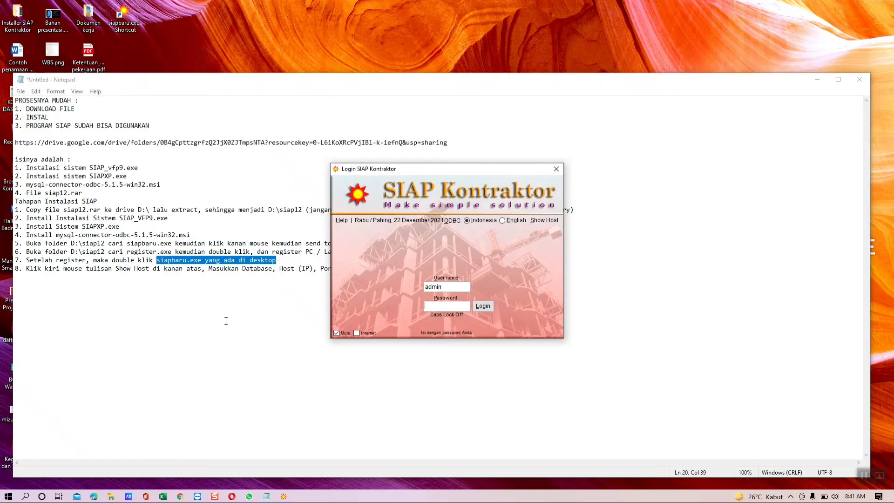
Check step 8's login details, show the host settings, and log in to database siap002 on 202.78.200.79.
drag(458, 169, 636, 28)
click(141, 269)
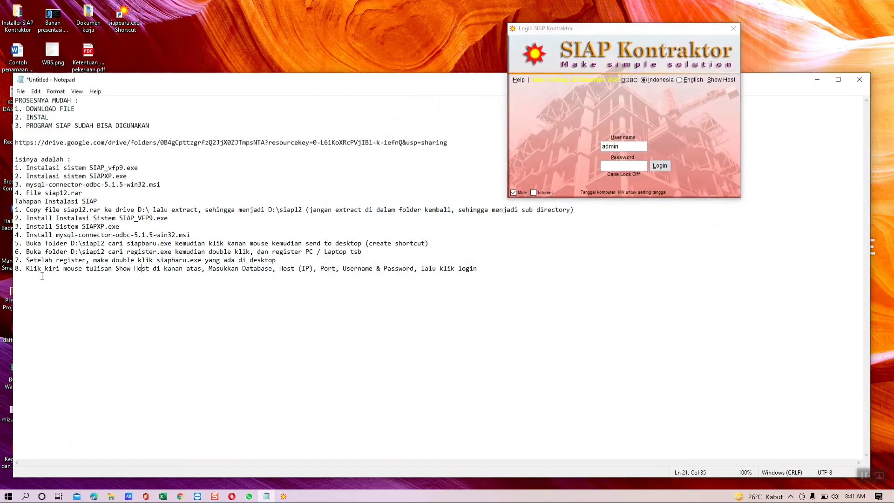
drag(25, 271, 203, 273)
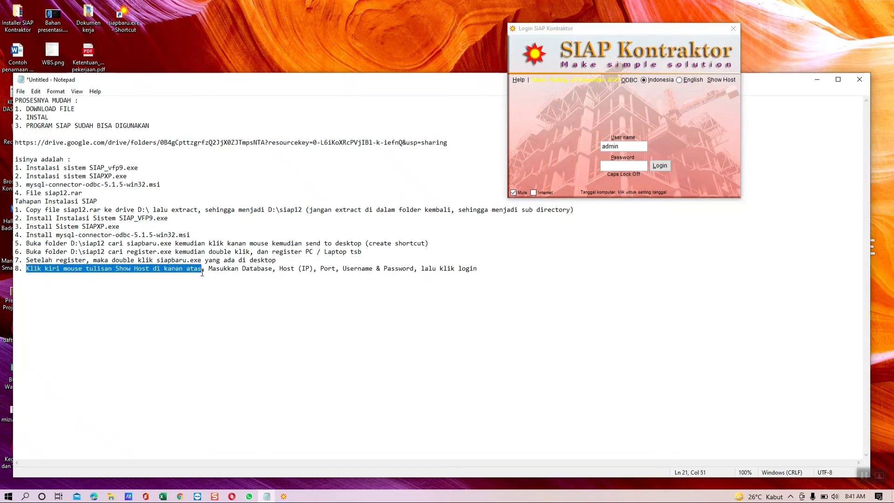
click(722, 84)
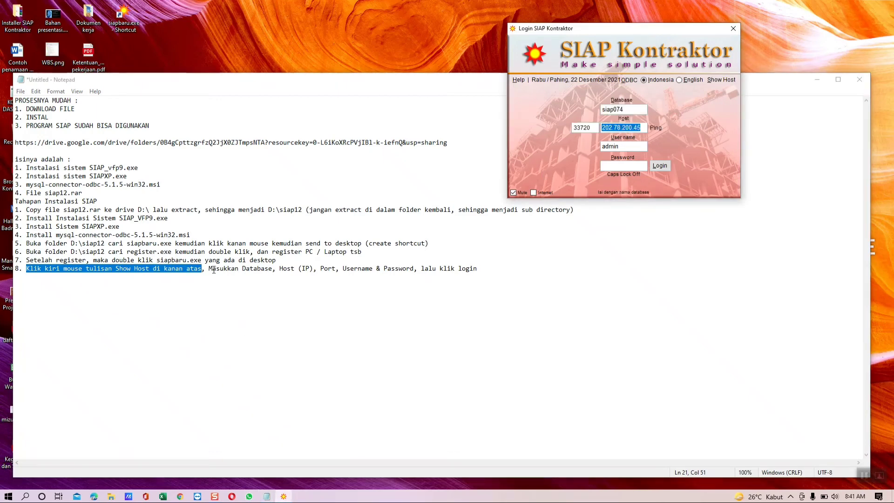
drag(220, 269, 504, 270)
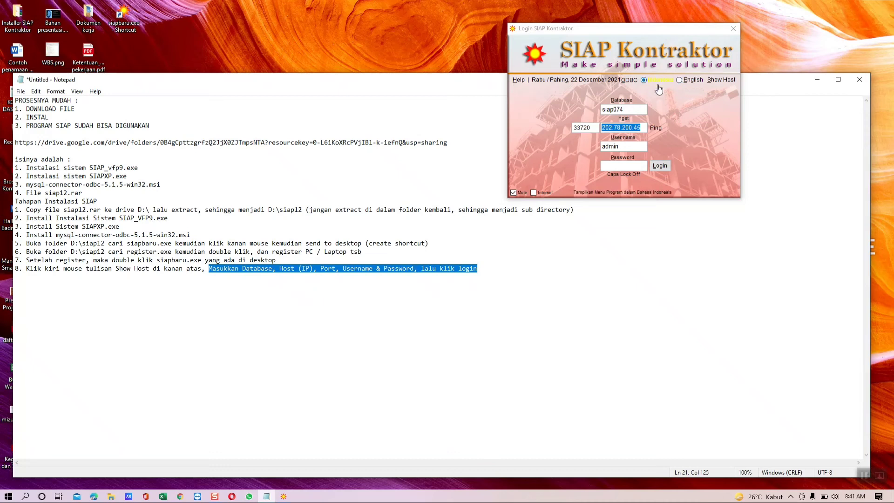
click(642, 111)
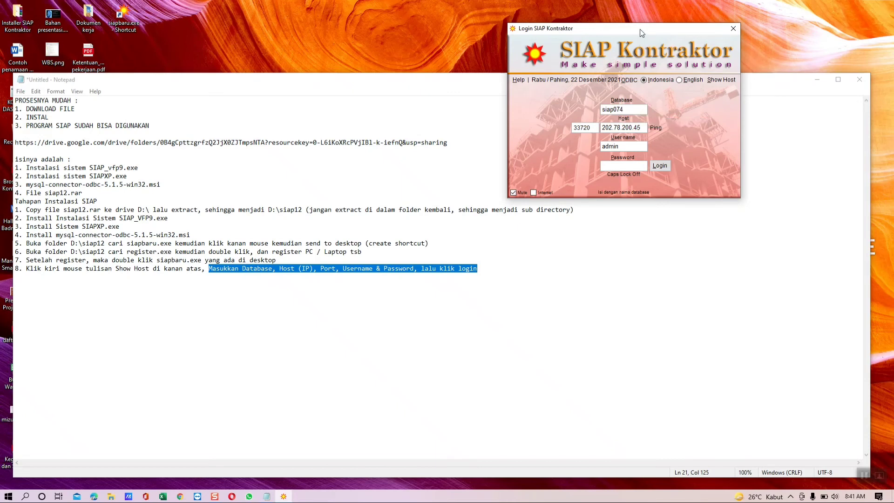
drag(640, 29, 673, 80)
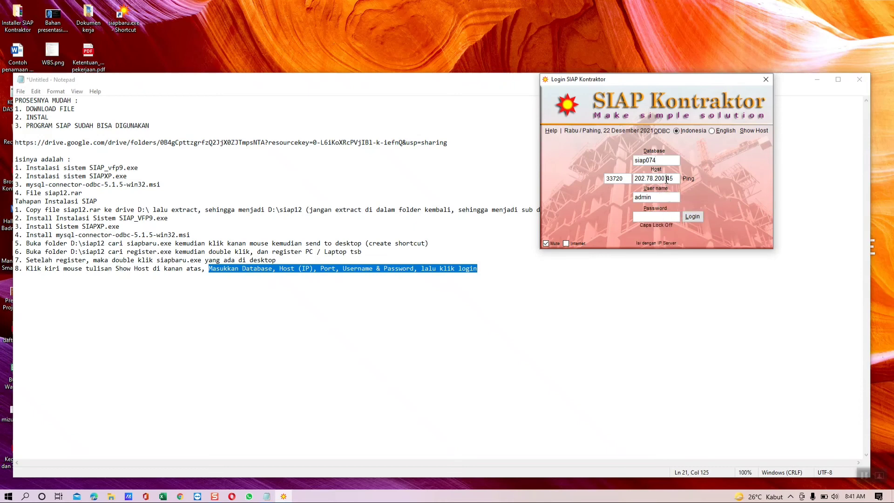
click(693, 217)
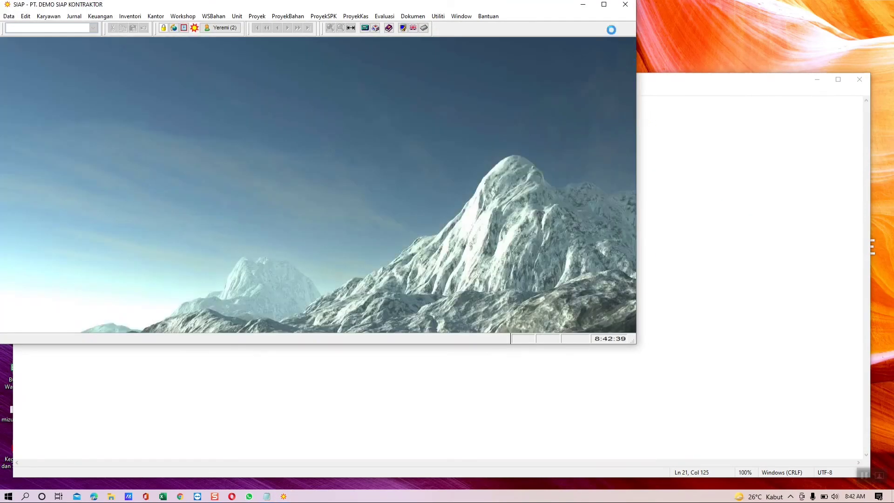
Maximize SIAP Kontraktor, click OK on the Update notice, then minimize the window.
click(604, 5)
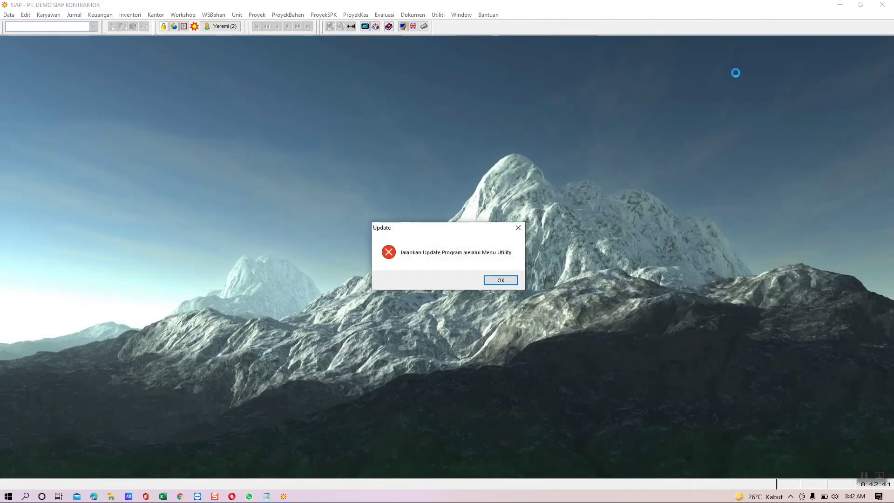
click(512, 280)
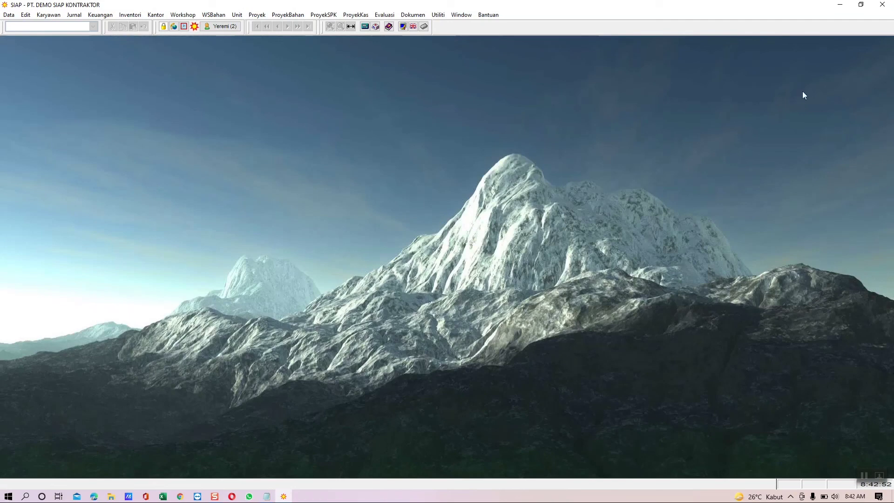
click(841, 7)
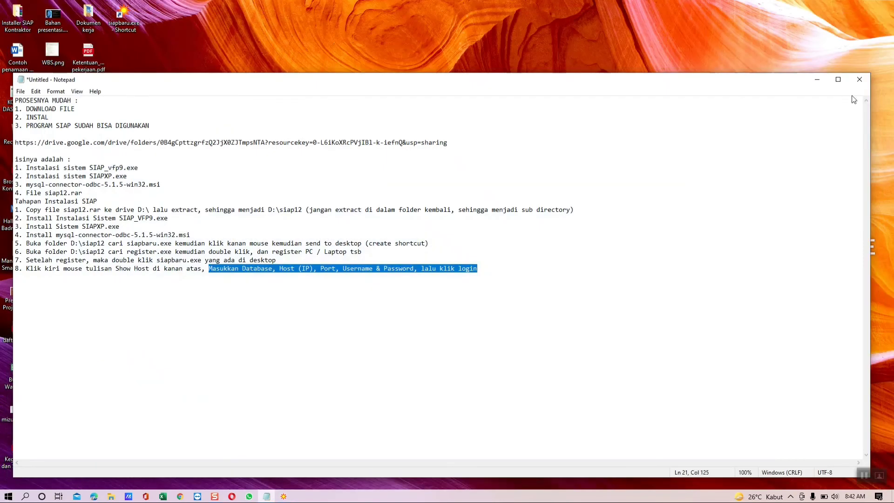
Maximize Notepad and highlight the download step at the top of the notes.
click(838, 80)
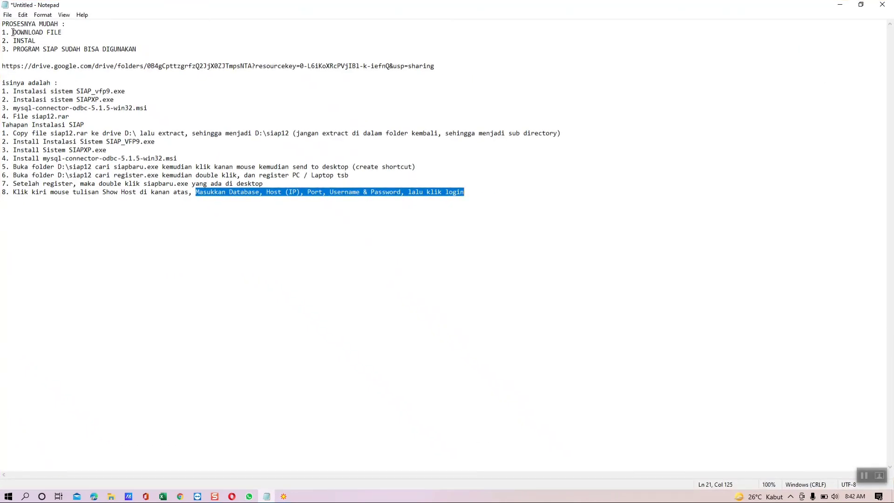
drag(13, 33, 50, 36)
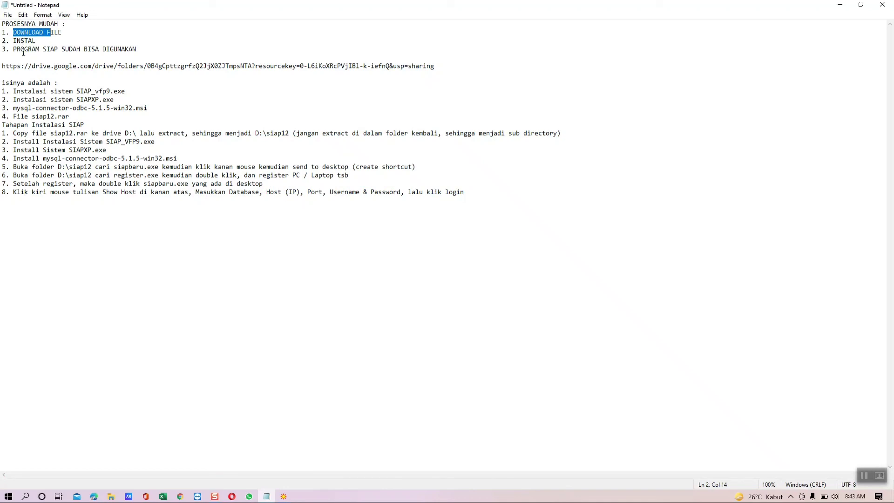
click(26, 150)
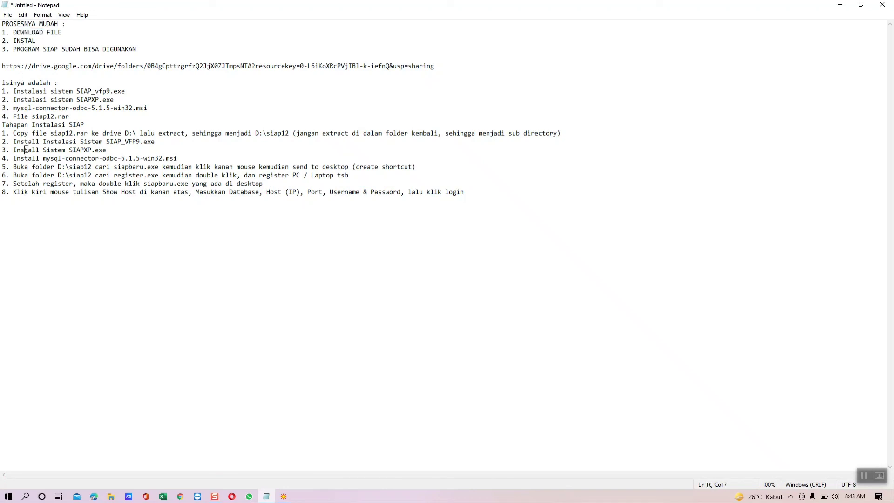